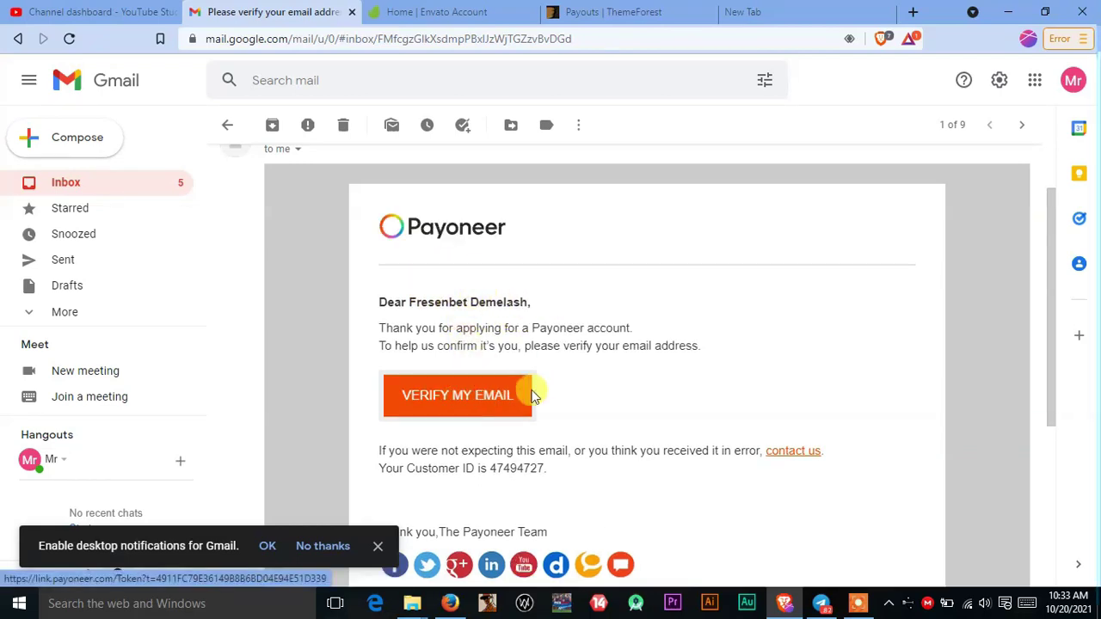
Step: Verify the Payoneer email address and go back to the Gmail inbox
{"action": "left_click", "coordinate": [509, 394]}
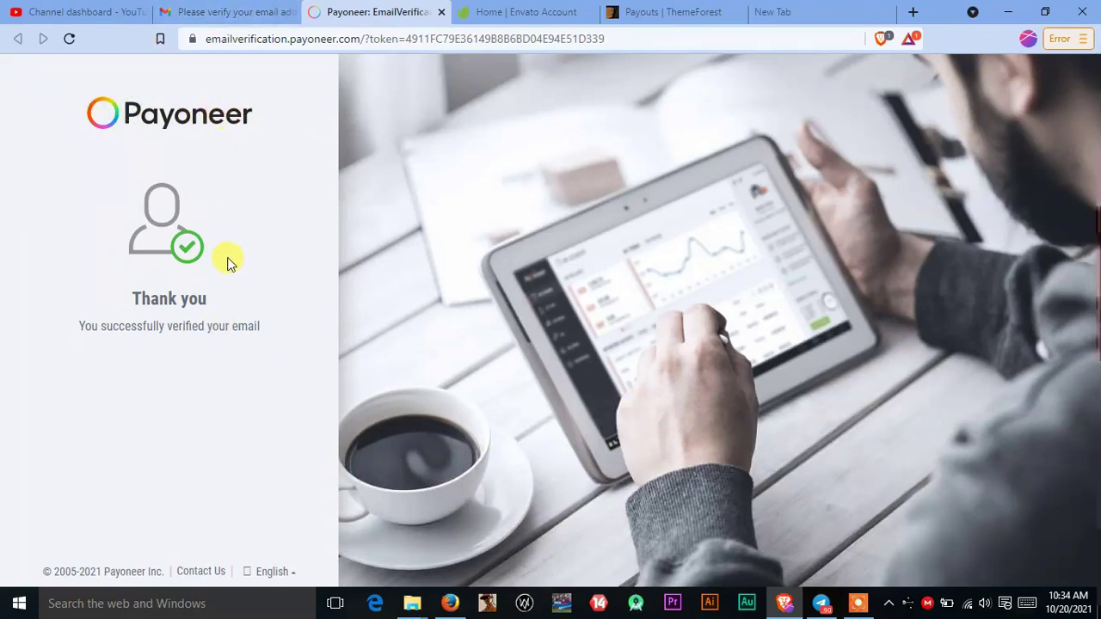
{"action": "left_click", "coordinate": [216, 12]}
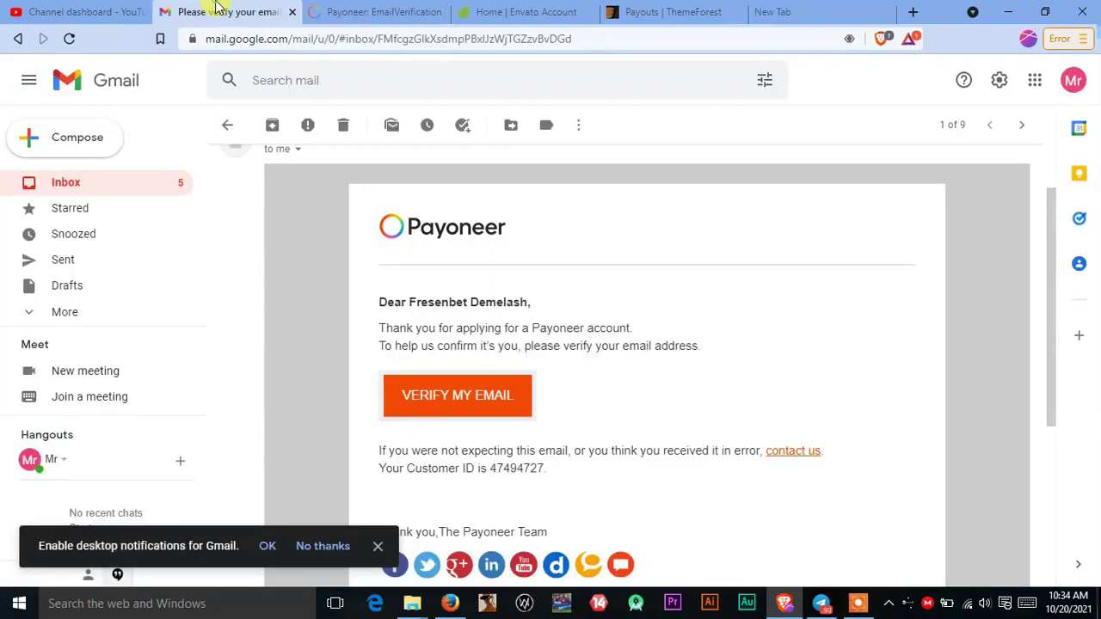
{"action": "left_click", "coordinate": [229, 128]}
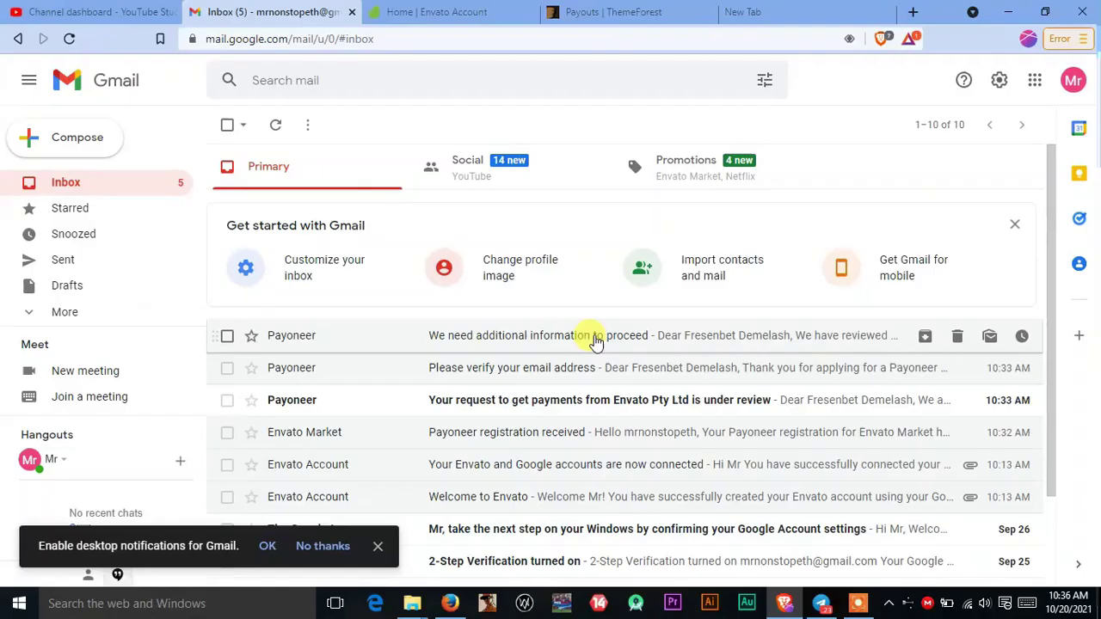
Step: Open the 'We need additional information to proceed' email and follow its Verification Center link
{"action": "left_click", "coordinate": [596, 340]}
{"action": "scroll", "coordinate": [550, 342], "scroll_direction": "down", "scroll_amount": 2}
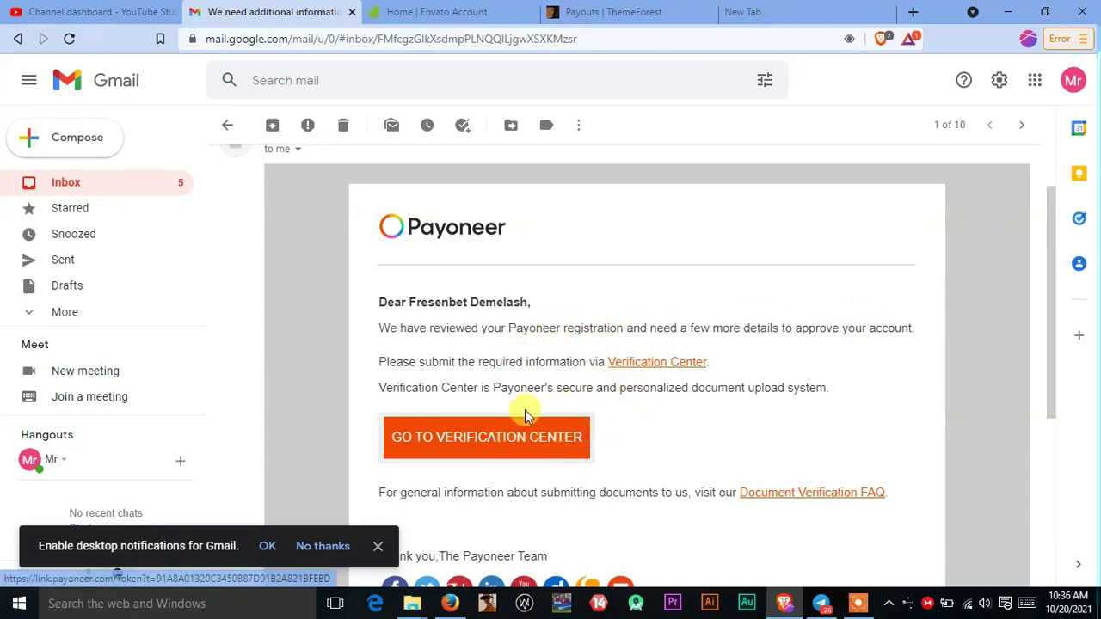
{"action": "left_click", "coordinate": [532, 439]}
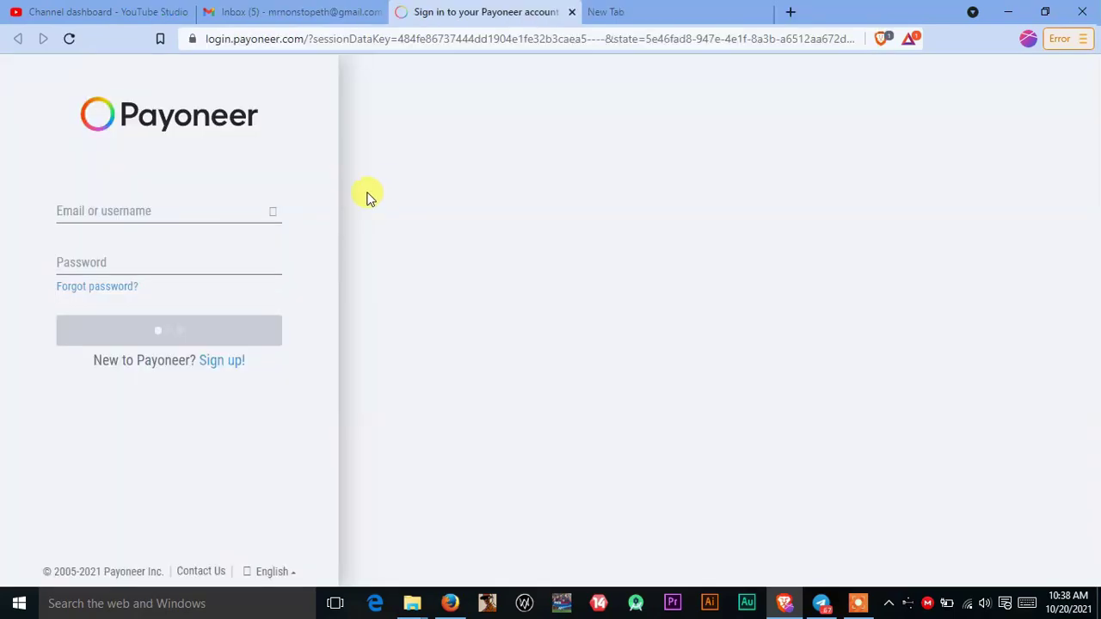
Step: Sign in with the account email and password, choosing 'Not now' for two-step verification
{"action": "left_click", "coordinate": [159, 212]}
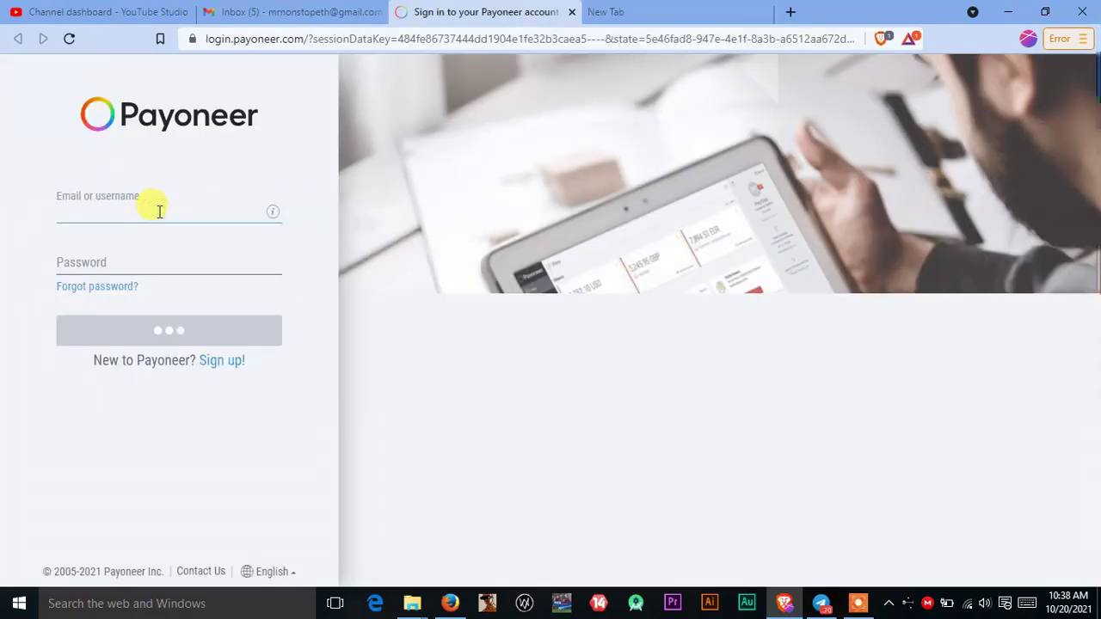
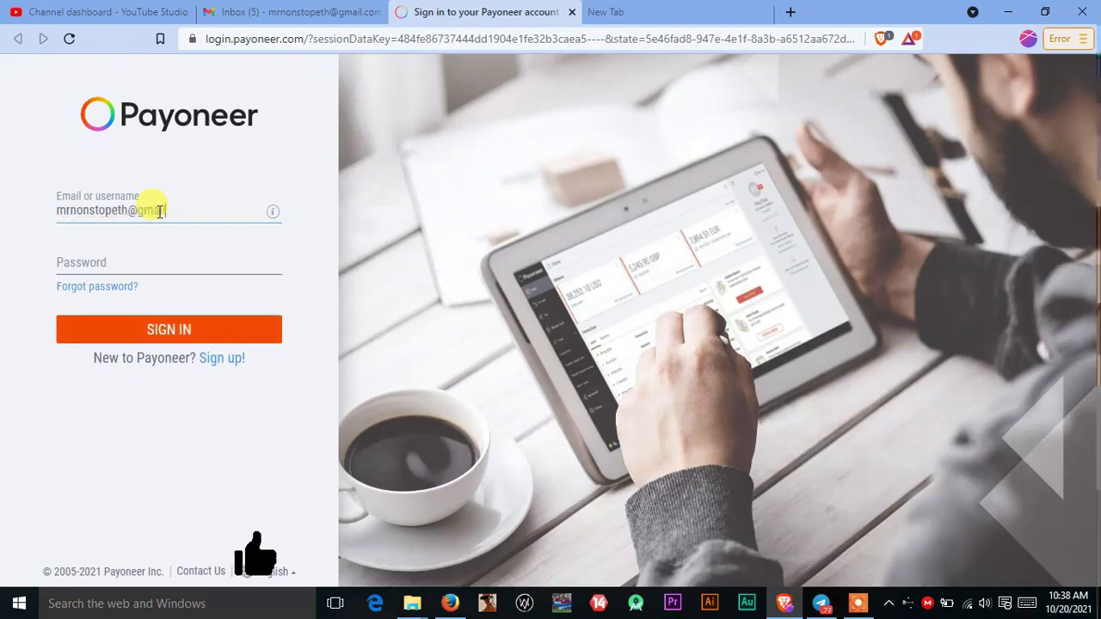
{"action": "left_click", "coordinate": [160, 249]}
{"action": "type", "text": "•••••••••••"}
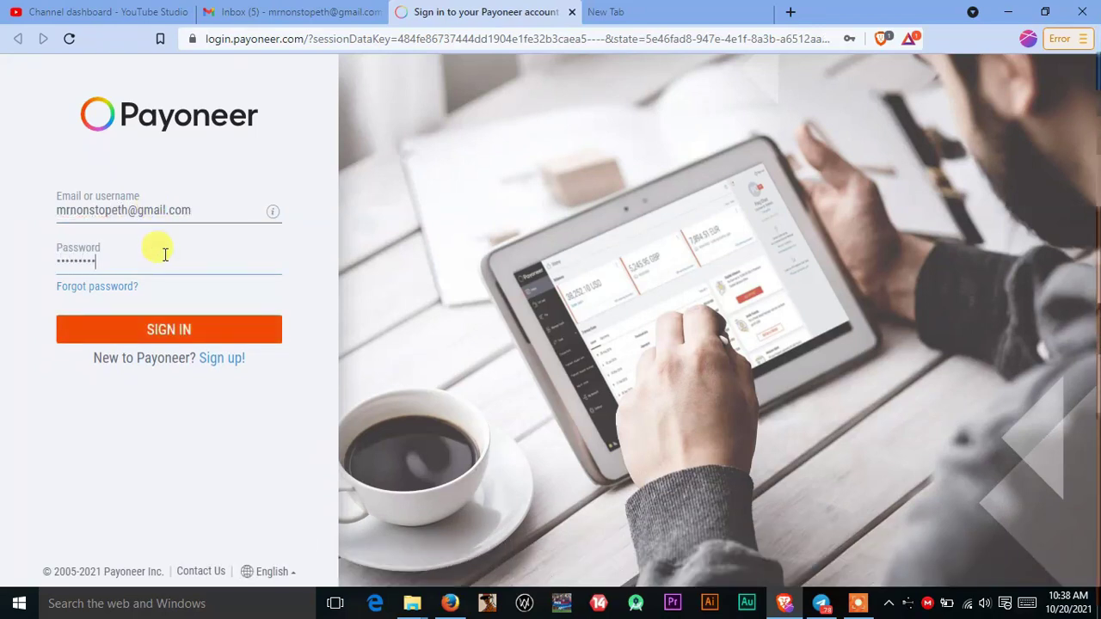
{"action": "left_click", "coordinate": [160, 326]}
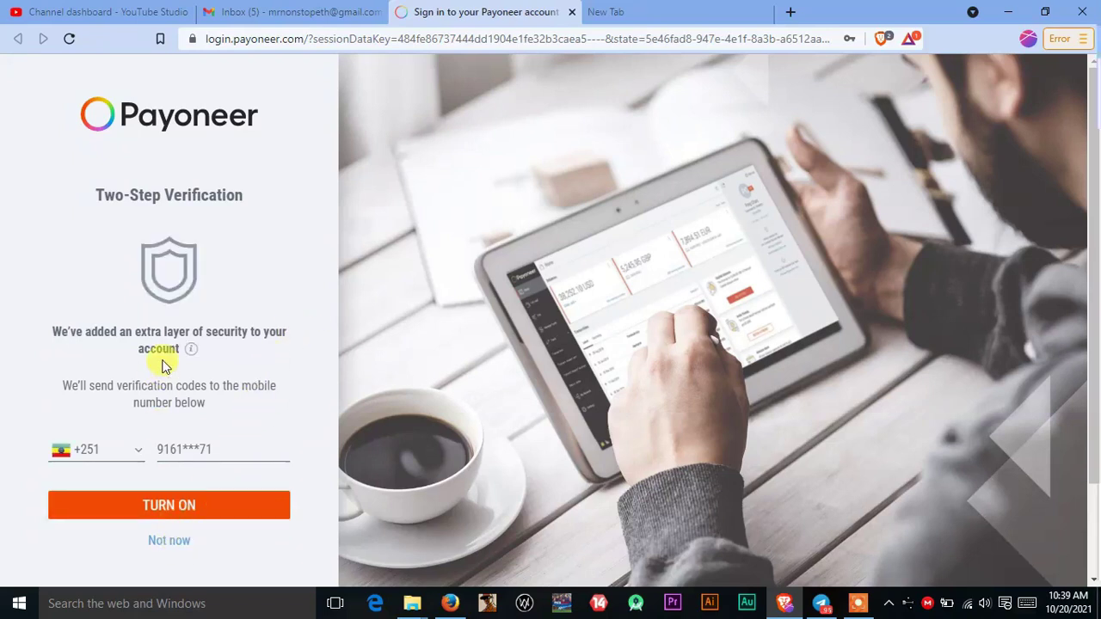
{"action": "scroll", "coordinate": [181, 370], "scroll_direction": "down", "scroll_amount": 2}
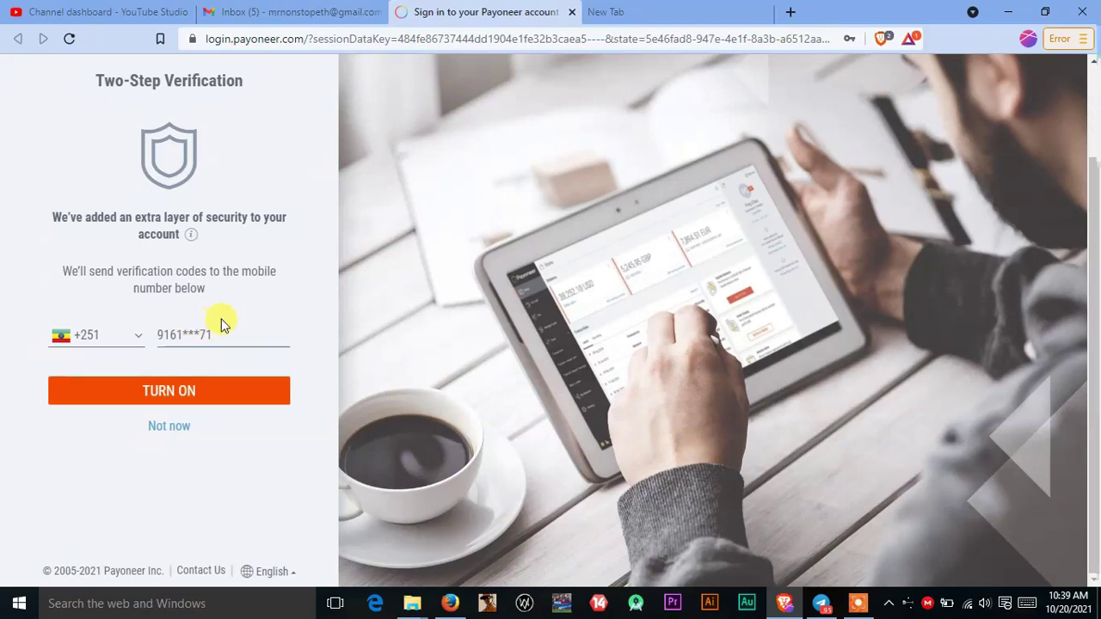
{"action": "left_click", "coordinate": [160, 428]}
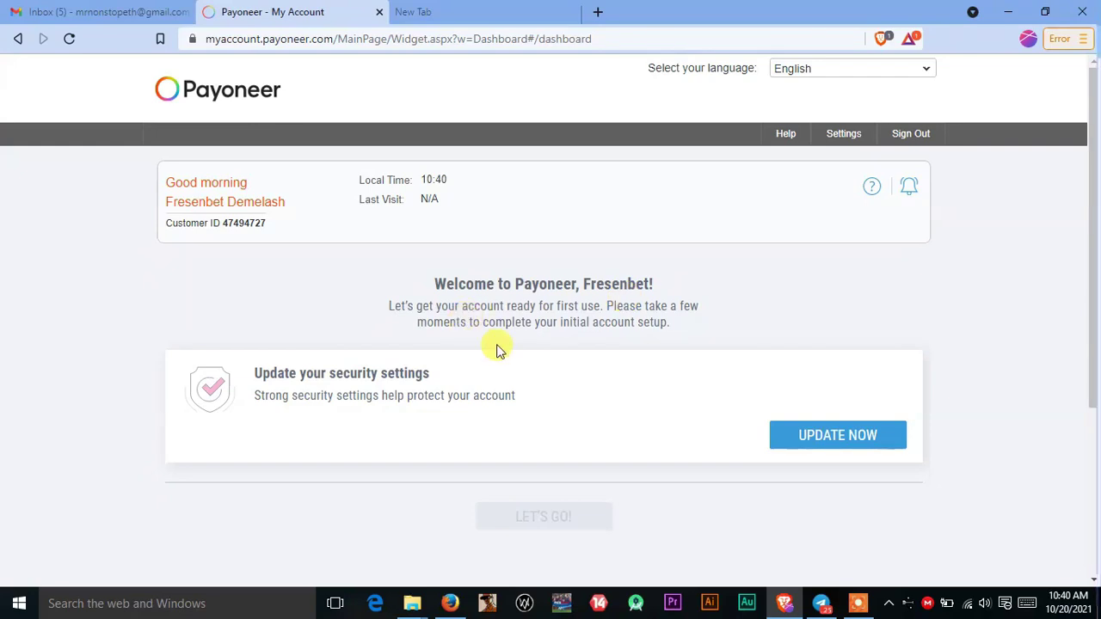
Step: Choose UPDATE NOW under 'Update your security settings' on the dashboard
{"action": "scroll", "coordinate": [584, 341], "scroll_direction": "down", "scroll_amount": 3}
{"action": "scroll", "coordinate": [585, 341], "scroll_direction": "up", "scroll_amount": 3}
{"action": "mouse_move", "coordinate": [843, 137]}
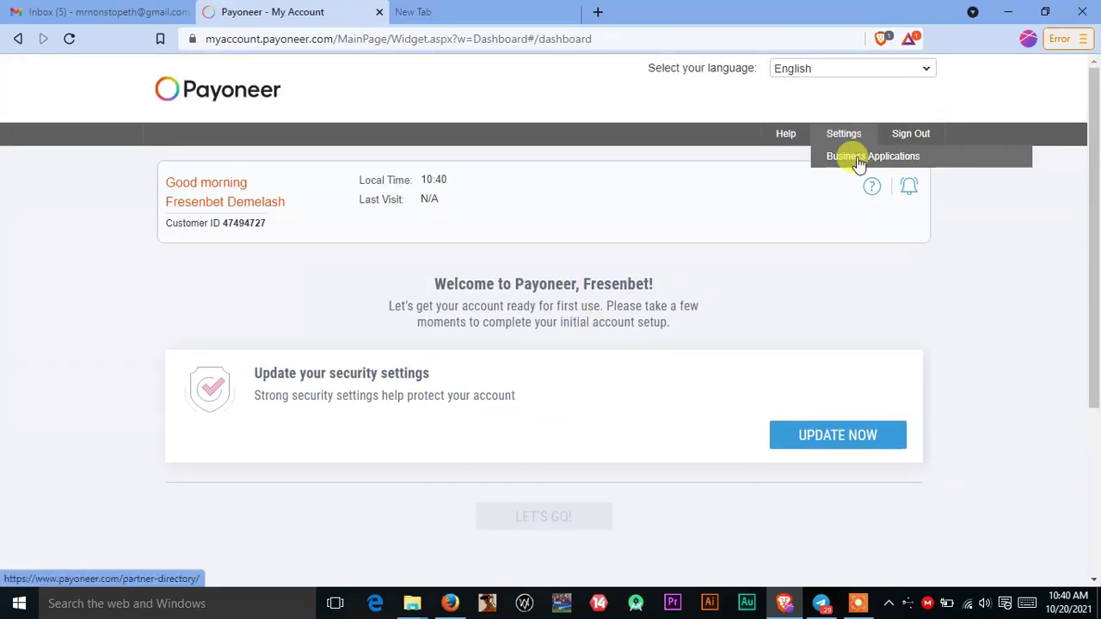
{"action": "scroll", "coordinate": [674, 335], "scroll_direction": "down", "scroll_amount": 3}
{"action": "scroll", "coordinate": [828, 418], "scroll_direction": "up", "scroll_amount": 3}
{"action": "left_click", "coordinate": [830, 419]}
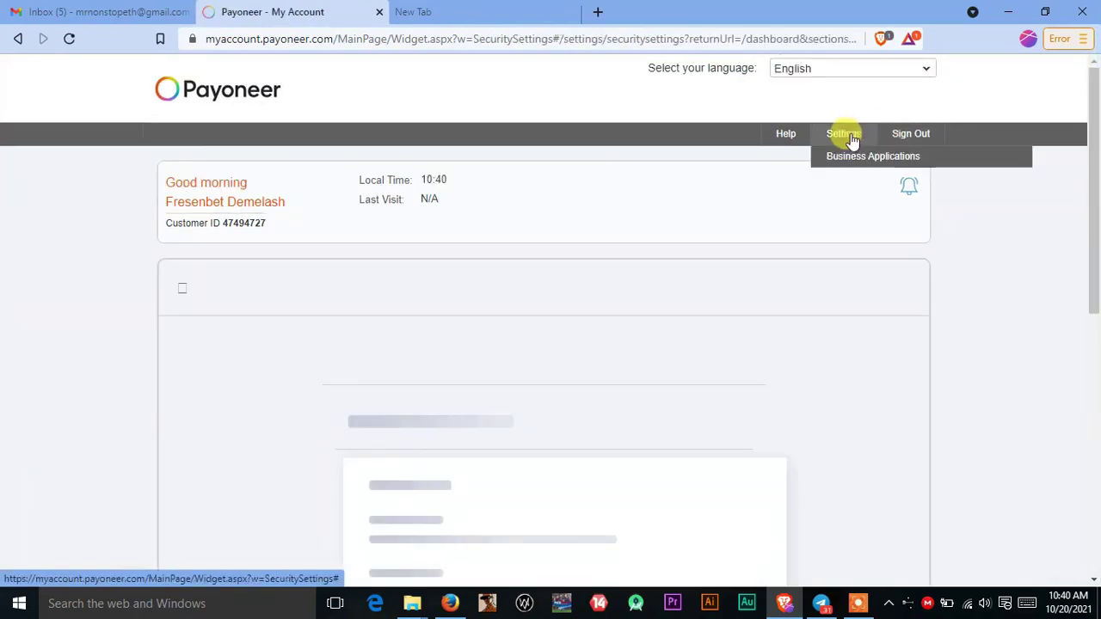
{"action": "scroll", "coordinate": [516, 275], "scroll_direction": "down", "scroll_amount": 2}
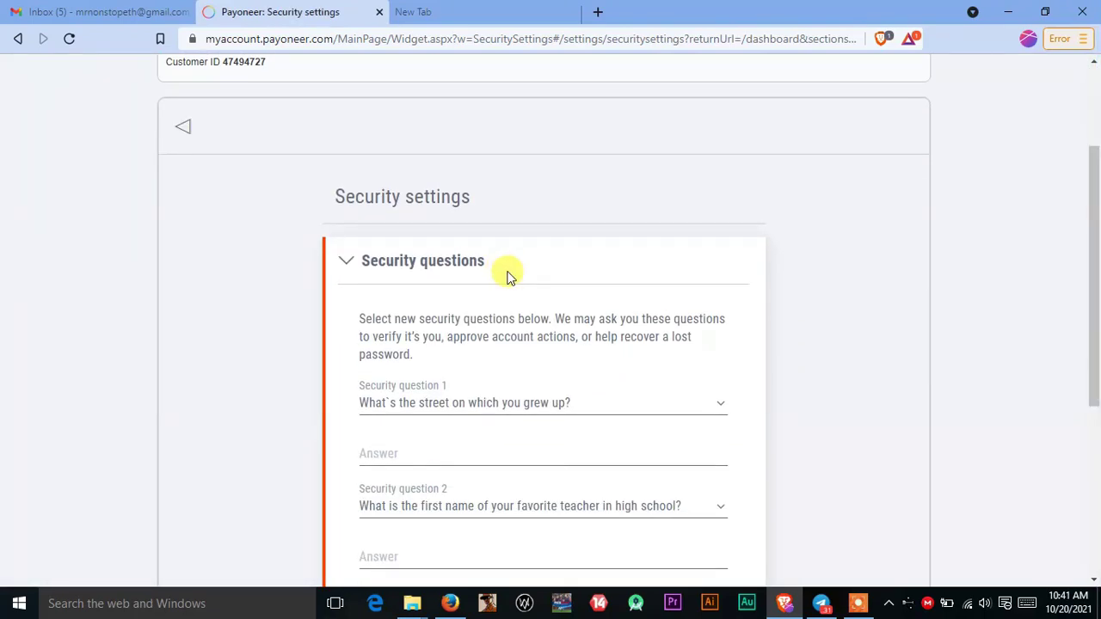
Step: Answer the first two security questions and switch the third to the eldest sibling's name
{"action": "scroll", "coordinate": [508, 275], "scroll_direction": "down", "scroll_amount": 1}
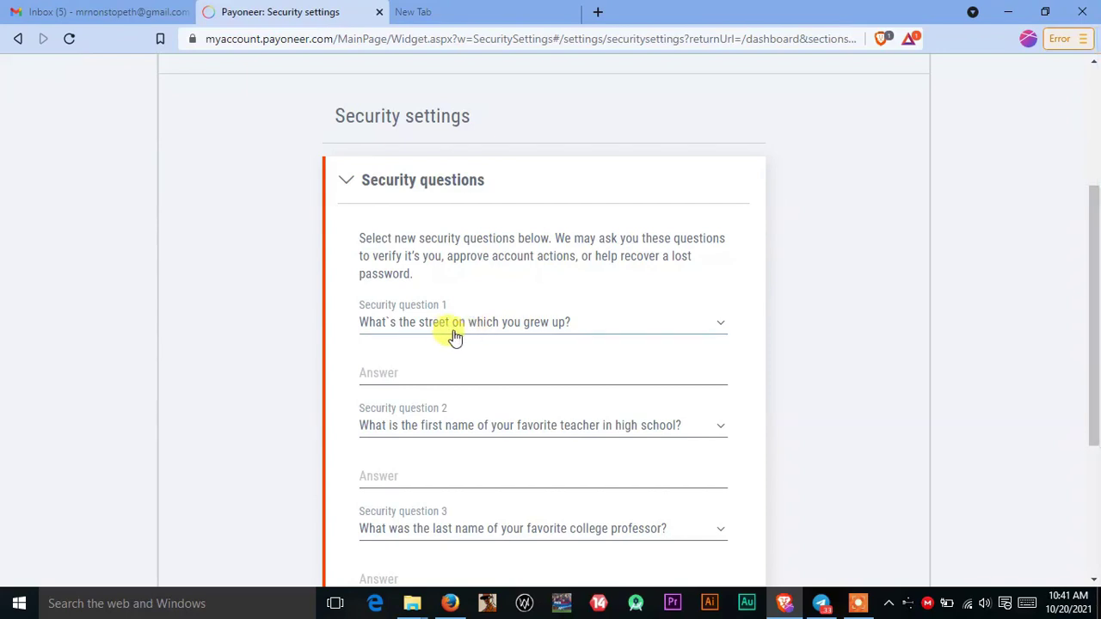
{"action": "left_click", "coordinate": [455, 375]}
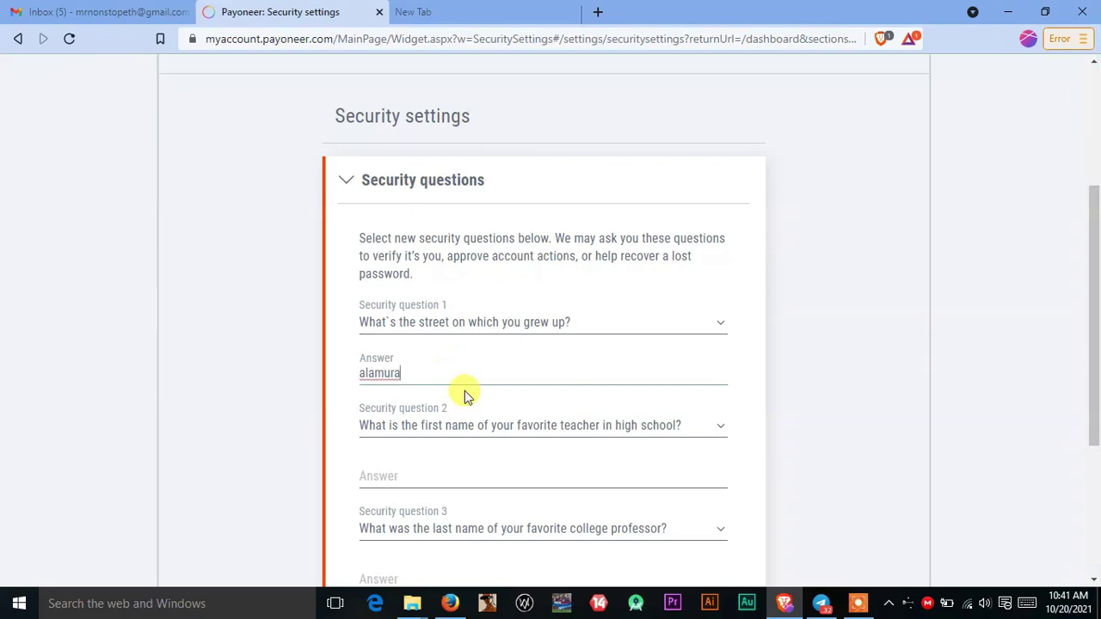
{"action": "scroll", "coordinate": [461, 439], "scroll_direction": "down", "scroll_amount": 1}
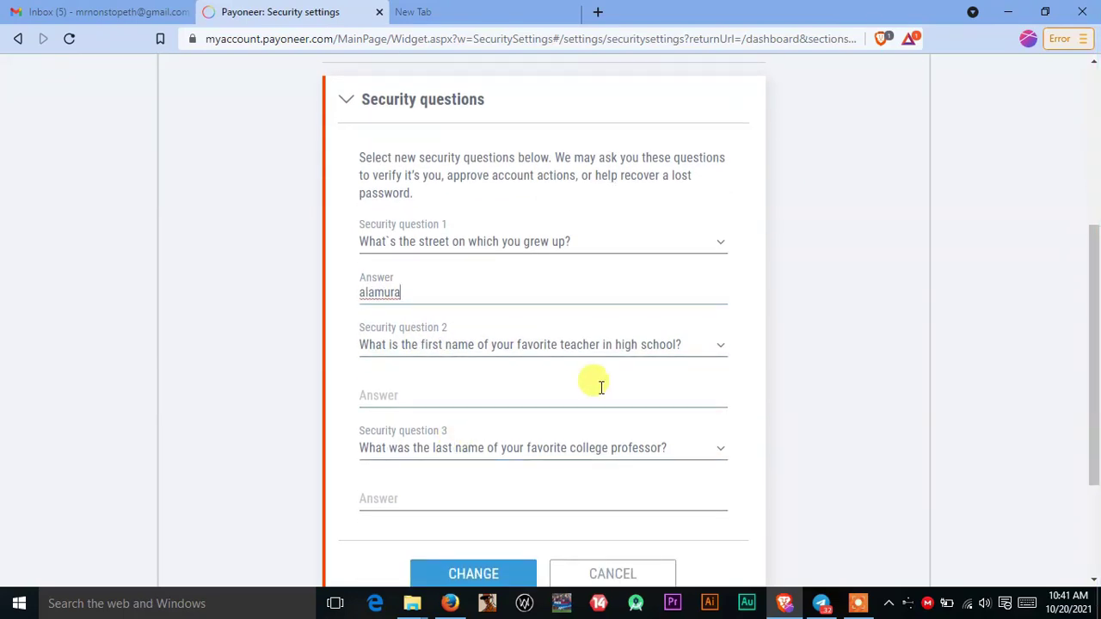
{"action": "left_click", "coordinate": [467, 398]}
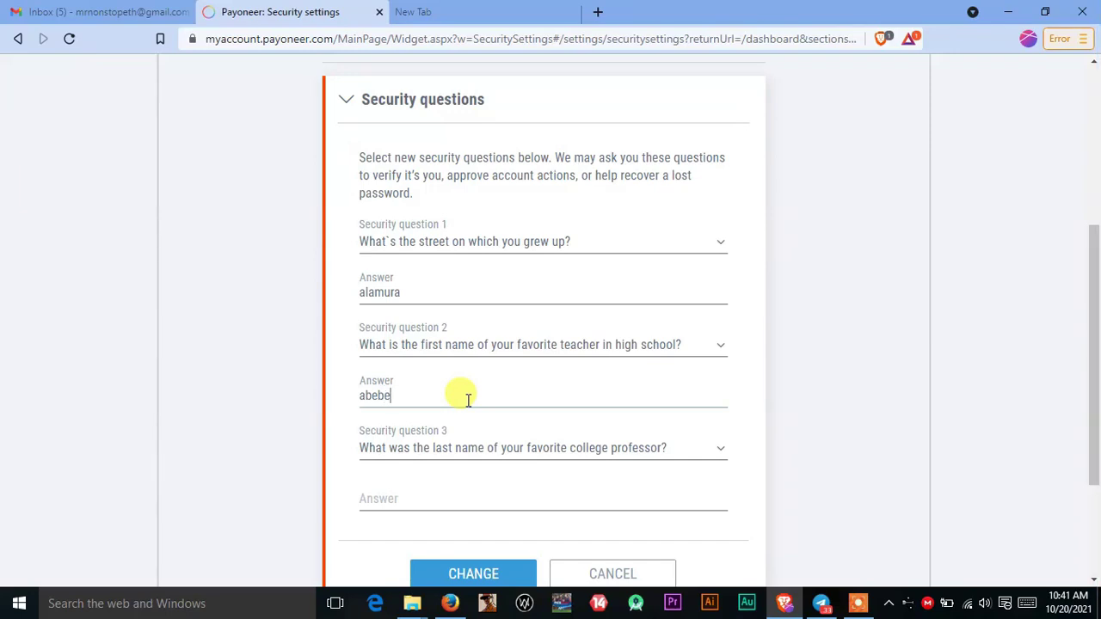
{"action": "scroll", "coordinate": [659, 387], "scroll_direction": "down", "scroll_amount": 2}
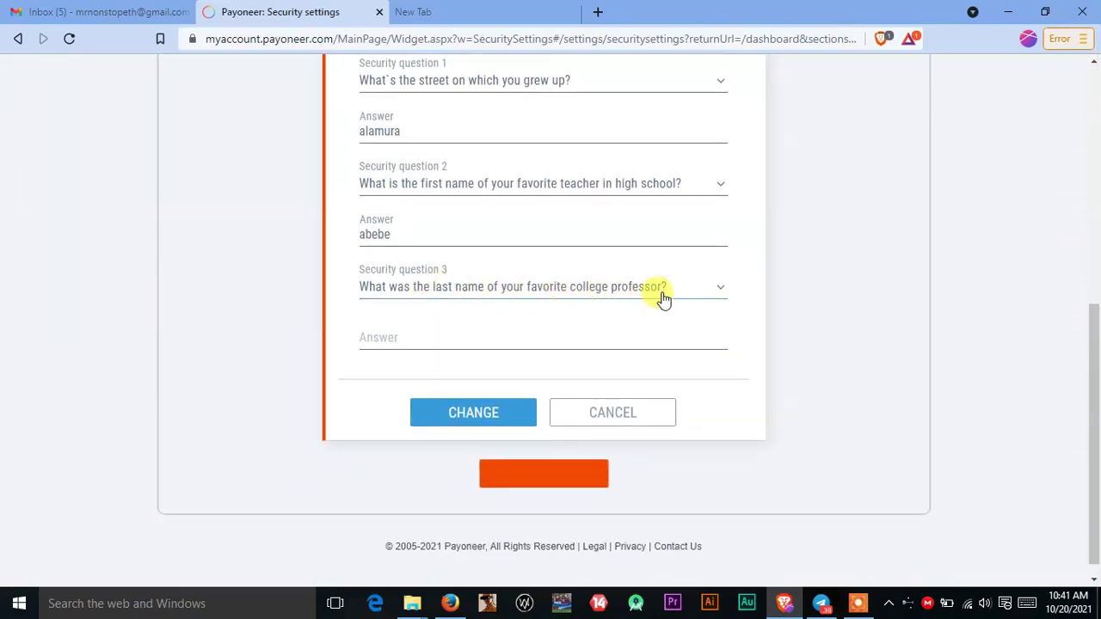
{"action": "left_click", "coordinate": [680, 292]}
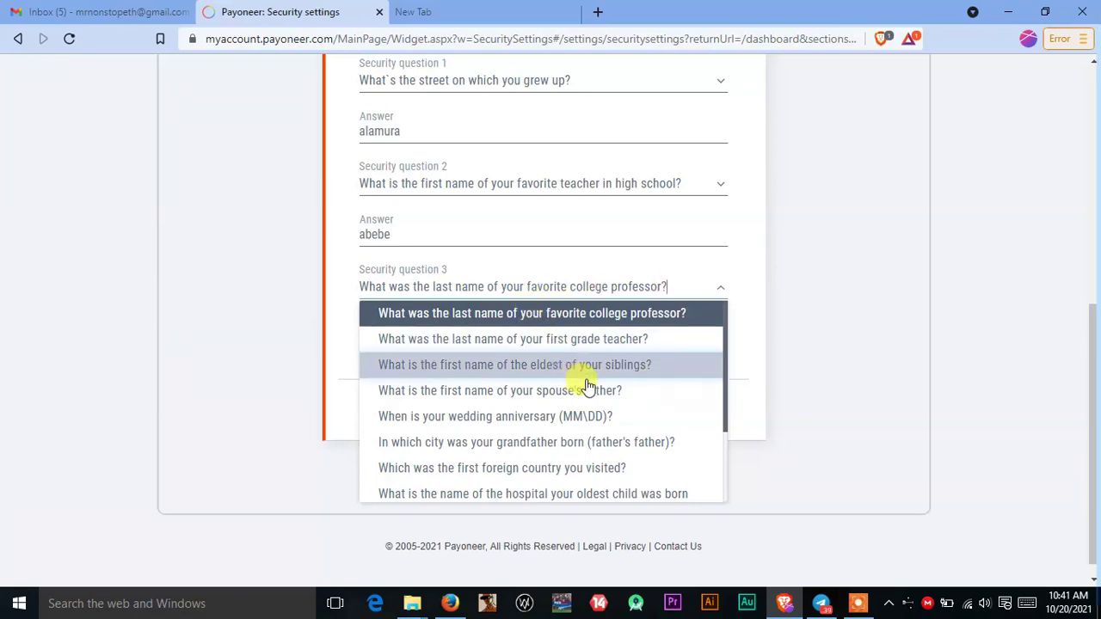
{"action": "left_click", "coordinate": [618, 370]}
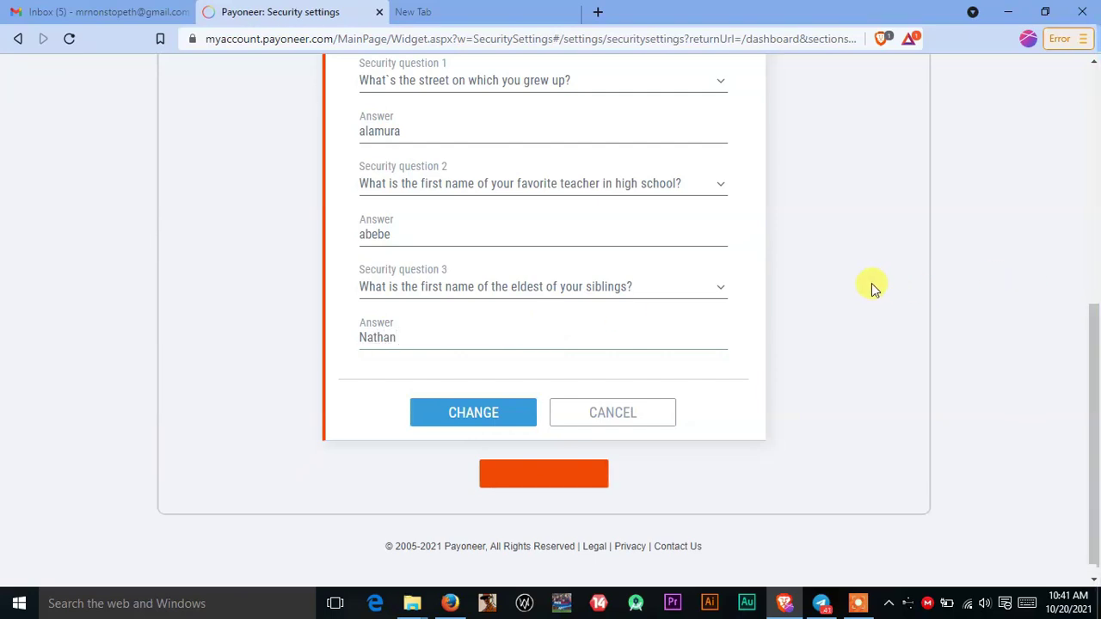
Step: Capitalise the second answer and submit the security questions with CHANGE
{"action": "scroll", "coordinate": [861, 281], "scroll_direction": "up", "scroll_amount": 2}
{"action": "left_click", "coordinate": [388, 401]}
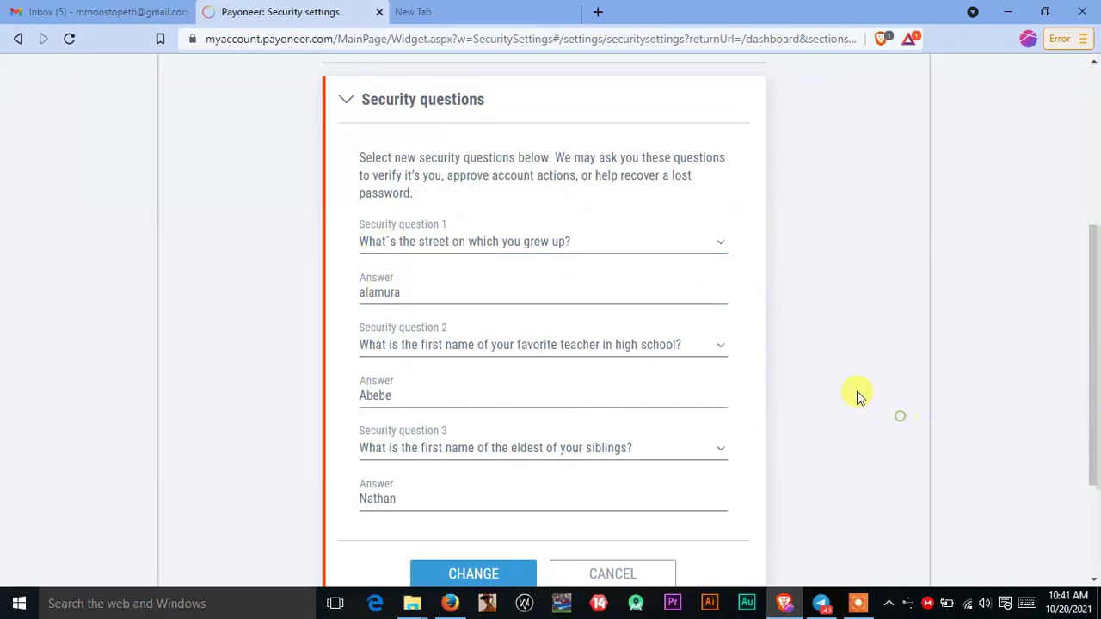
{"action": "scroll", "coordinate": [453, 345], "scroll_direction": "down", "scroll_amount": 1}
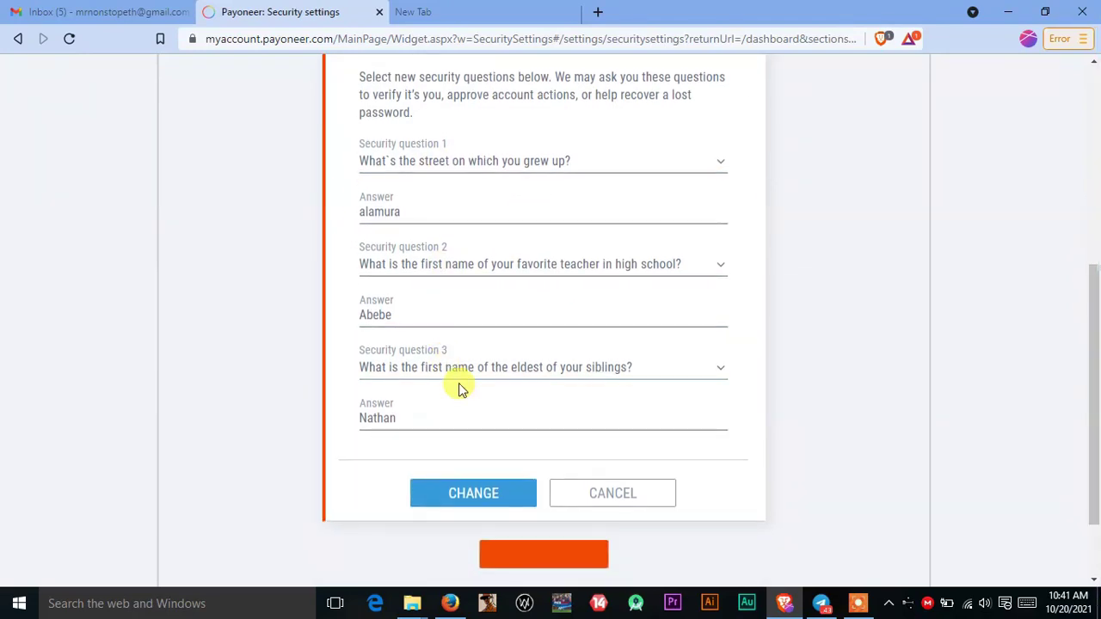
{"action": "scroll", "coordinate": [592, 420], "scroll_direction": "down", "scroll_amount": 1}
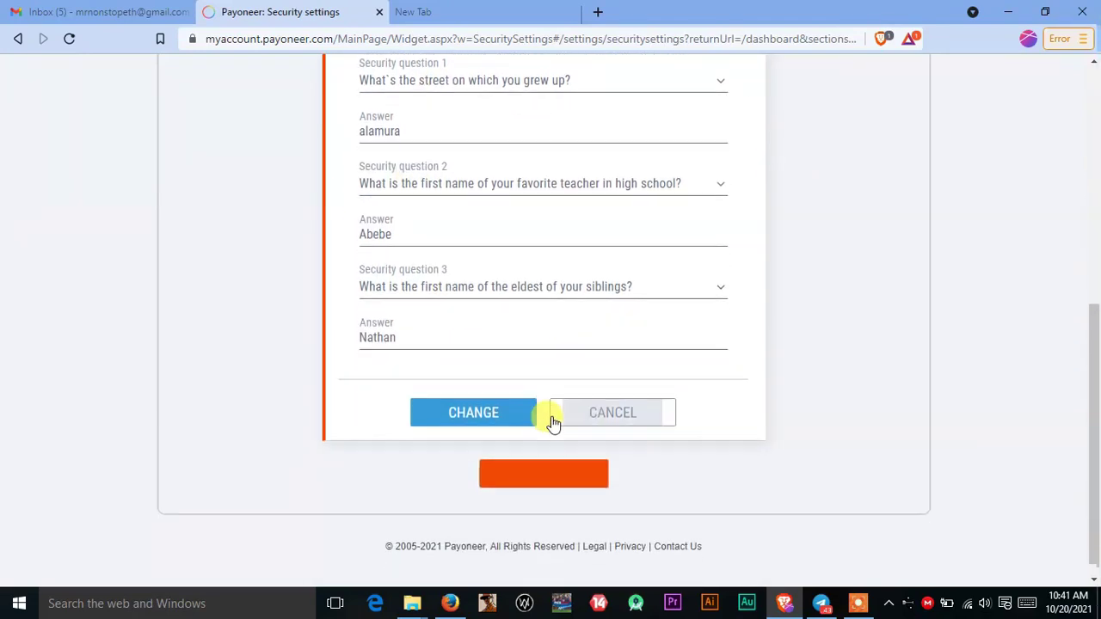
{"action": "left_click", "coordinate": [495, 406]}
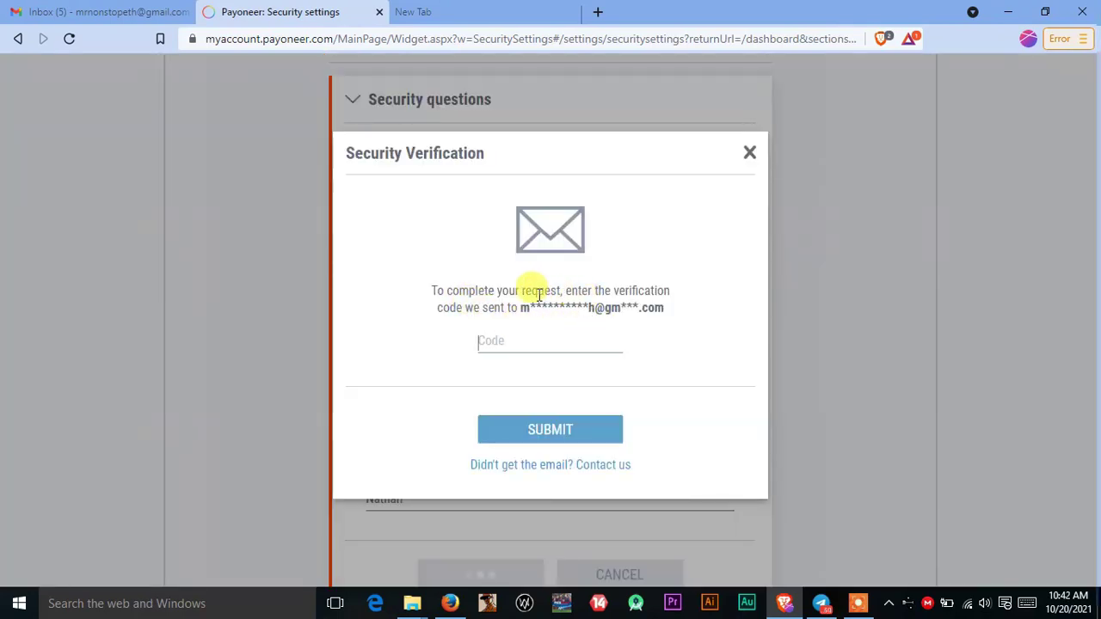
Step: Refresh the Gmail inbox and open the new Payoneer verification email
{"action": "left_click", "coordinate": [82, 10]}
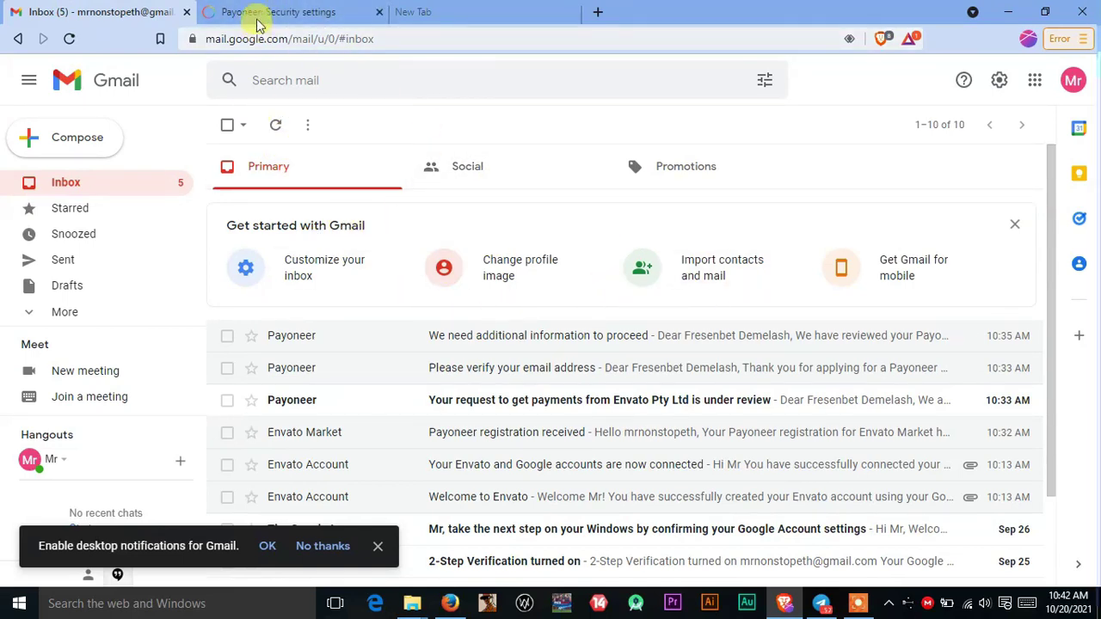
{"action": "left_click", "coordinate": [275, 125]}
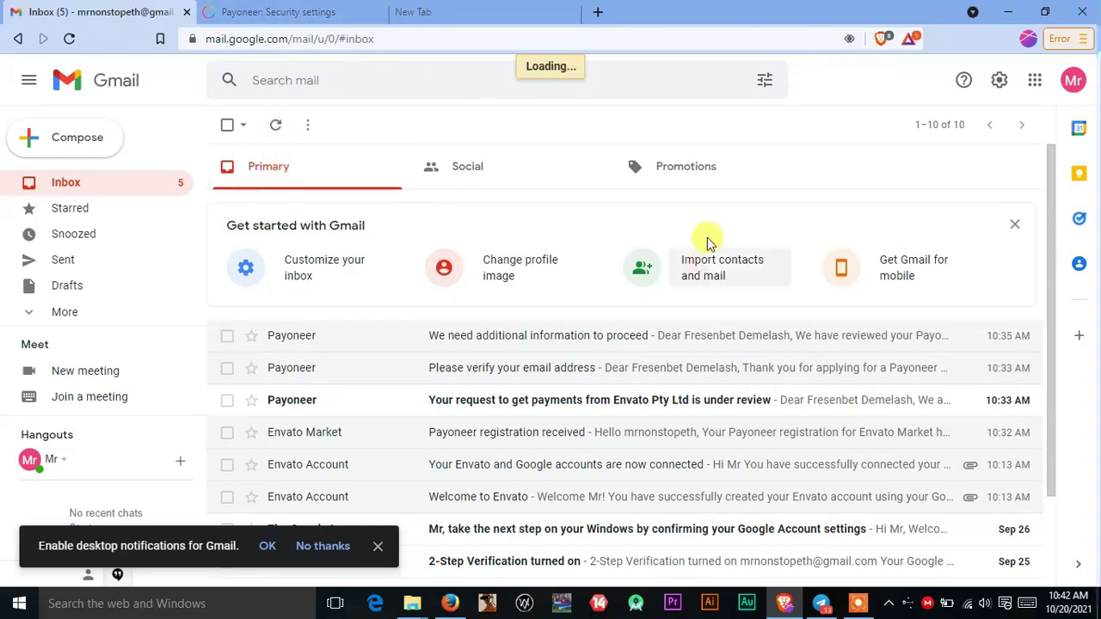
{"action": "left_click", "coordinate": [275, 125]}
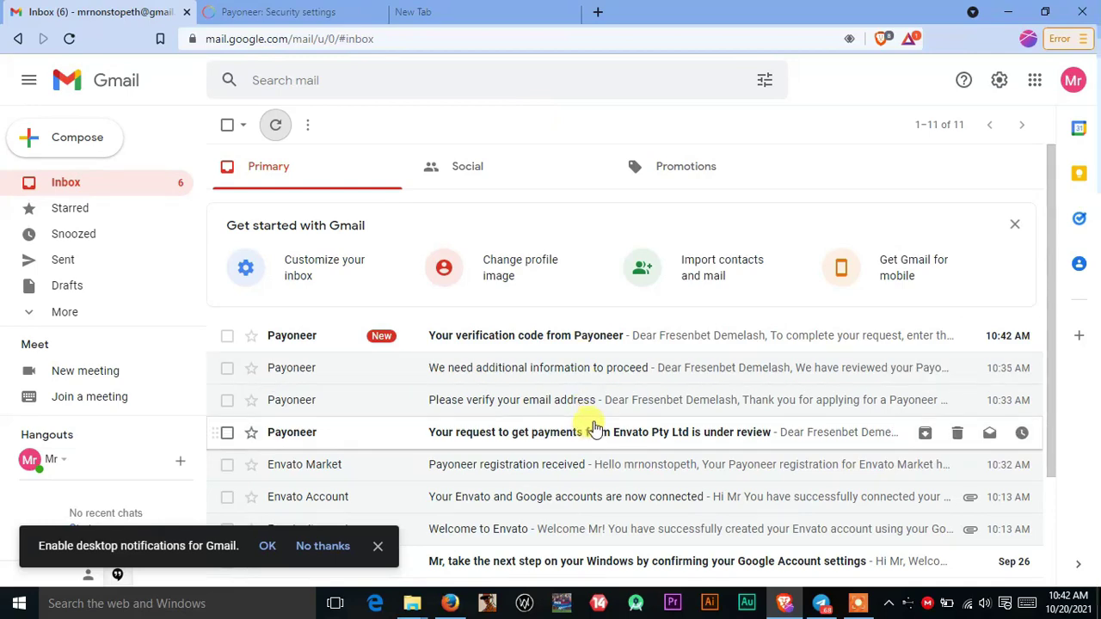
{"action": "left_click", "coordinate": [571, 337]}
Step: Copy the verification code from the email and return to the Payoneer tab
{"action": "scroll", "coordinate": [573, 340], "scroll_direction": "down", "scroll_amount": 3}
{"action": "scroll", "coordinate": [573, 341], "scroll_direction": "up", "scroll_amount": 2}
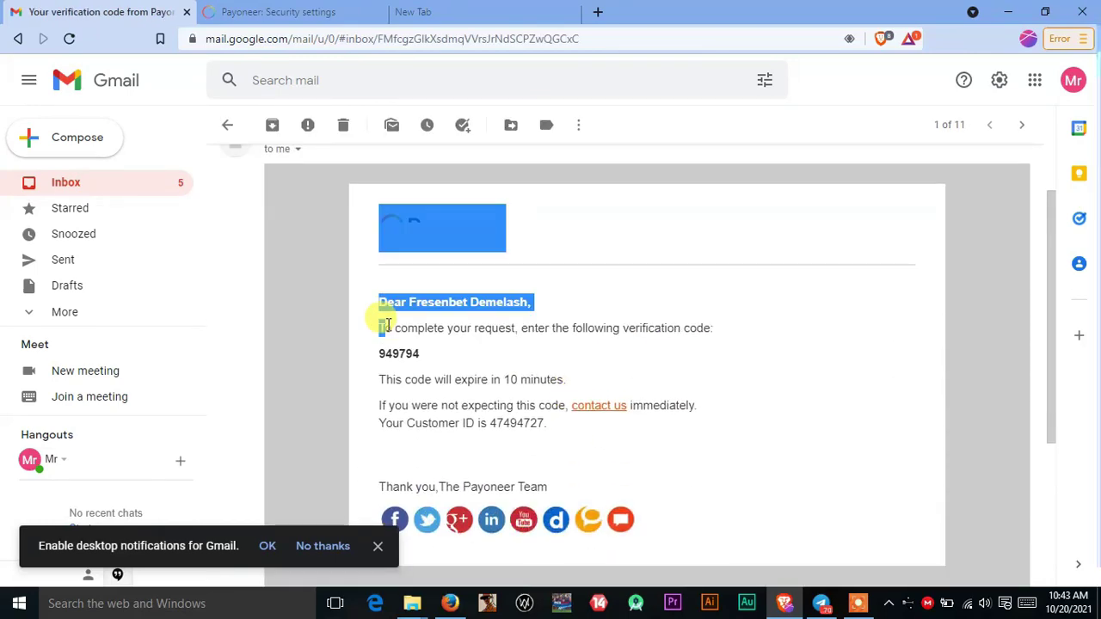
{"action": "left_click_drag", "start_coordinate": [378, 206], "coordinate": [380, 354]}
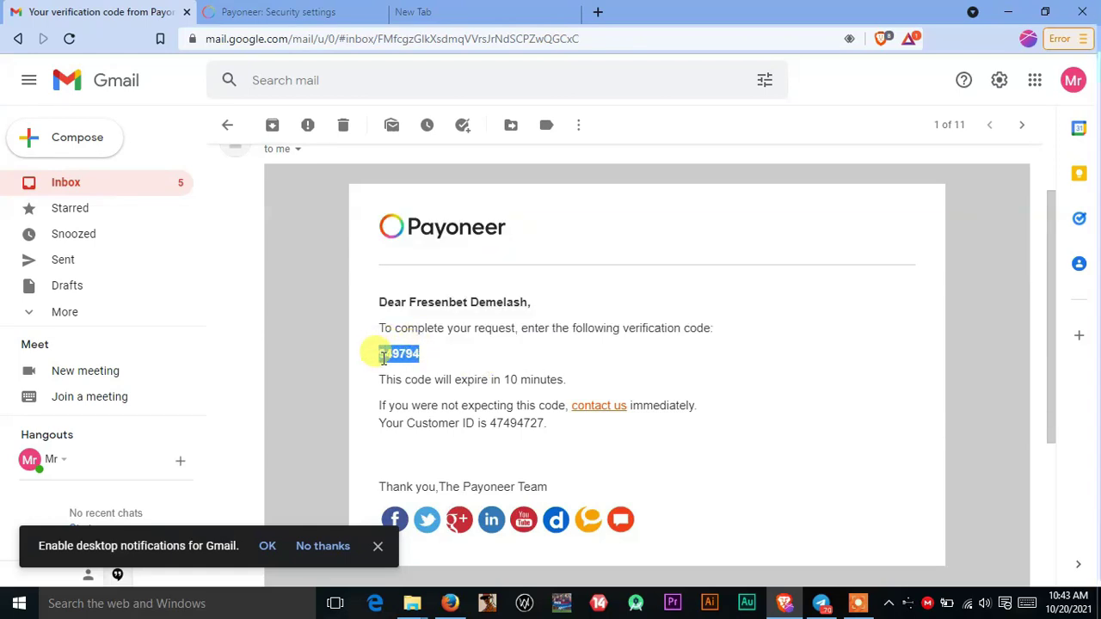
{"action": "right_click", "coordinate": [386, 362]}
{"action": "left_click", "coordinate": [420, 368]}
{"action": "left_click", "coordinate": [222, 7]}
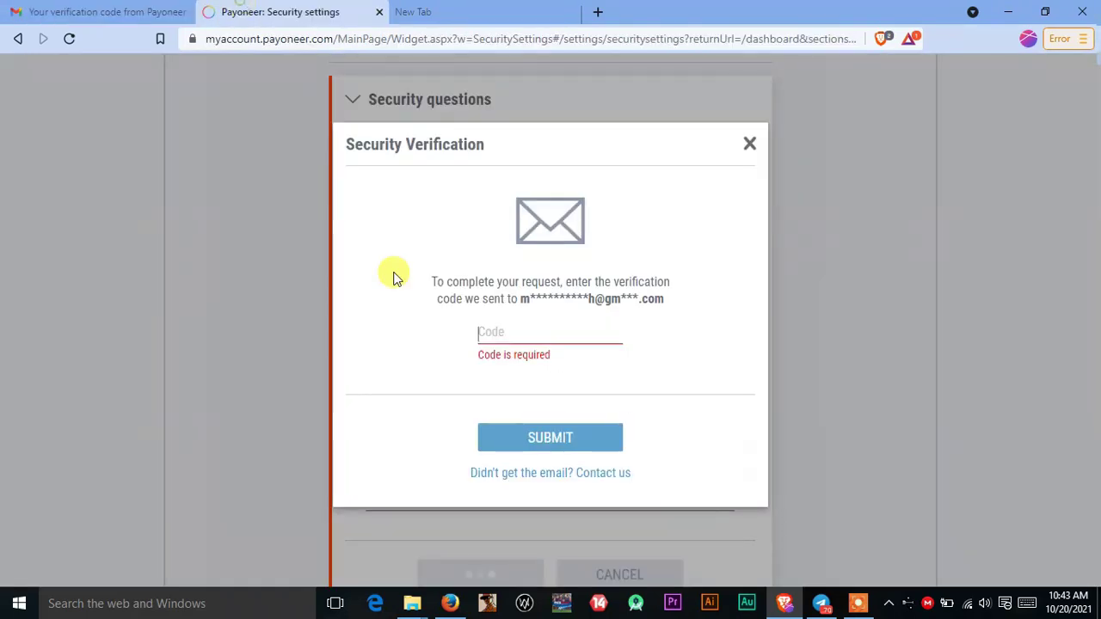
Step: Paste the copied code into the Code field, submit it, and return to the setup overview
{"action": "left_click", "coordinate": [510, 340]}
{"action": "key", "text": "ctrl+v"}
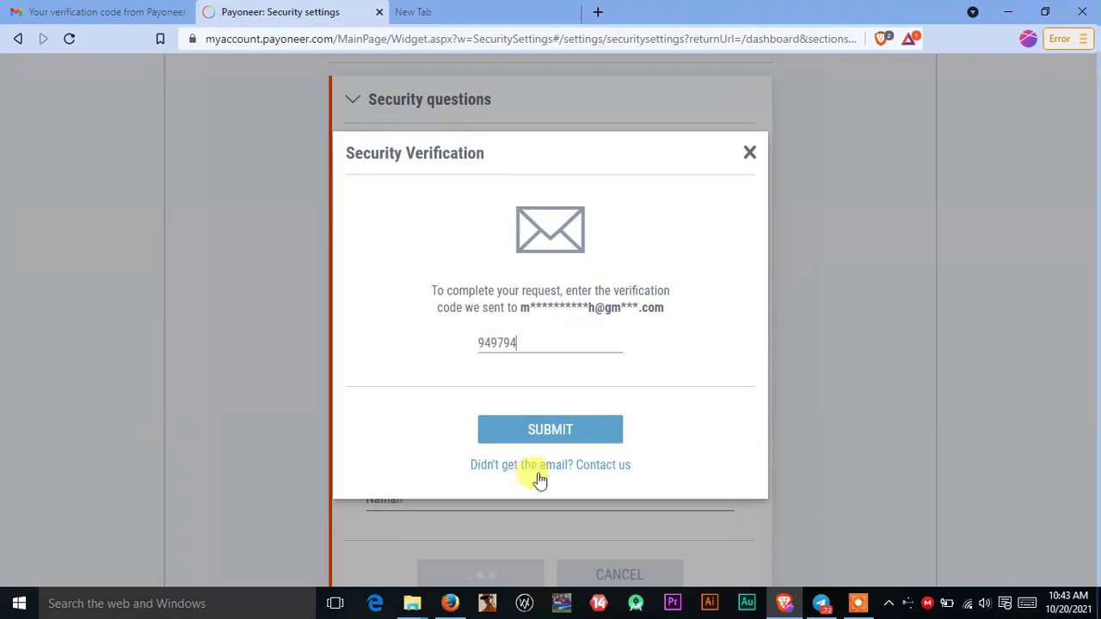
{"action": "left_click", "coordinate": [525, 419]}
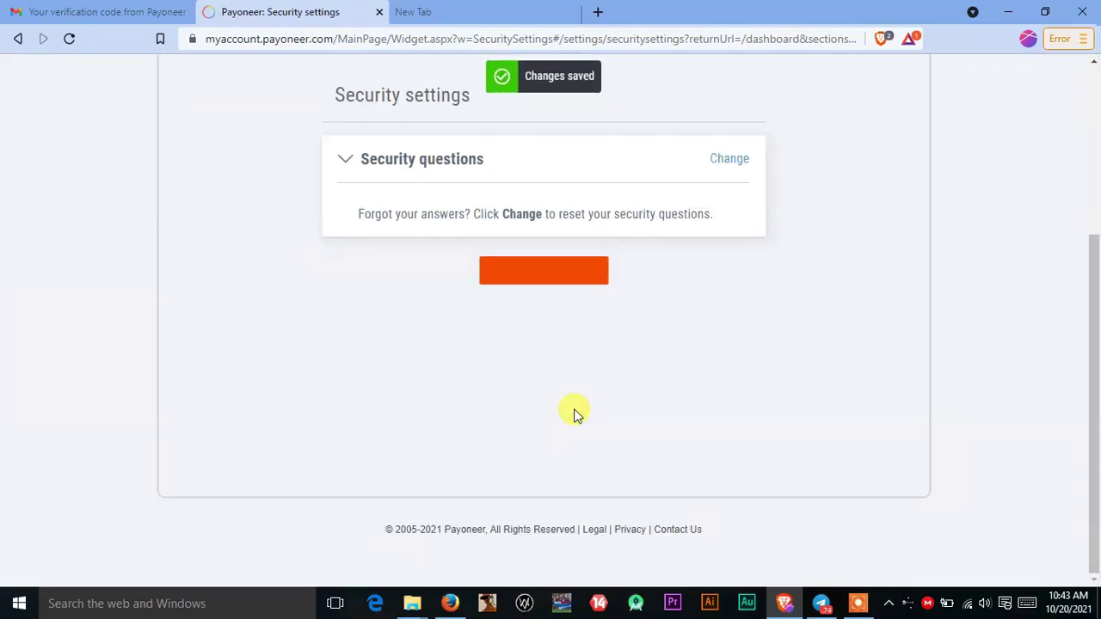
{"action": "scroll", "coordinate": [527, 328], "scroll_direction": "up", "scroll_amount": 3}
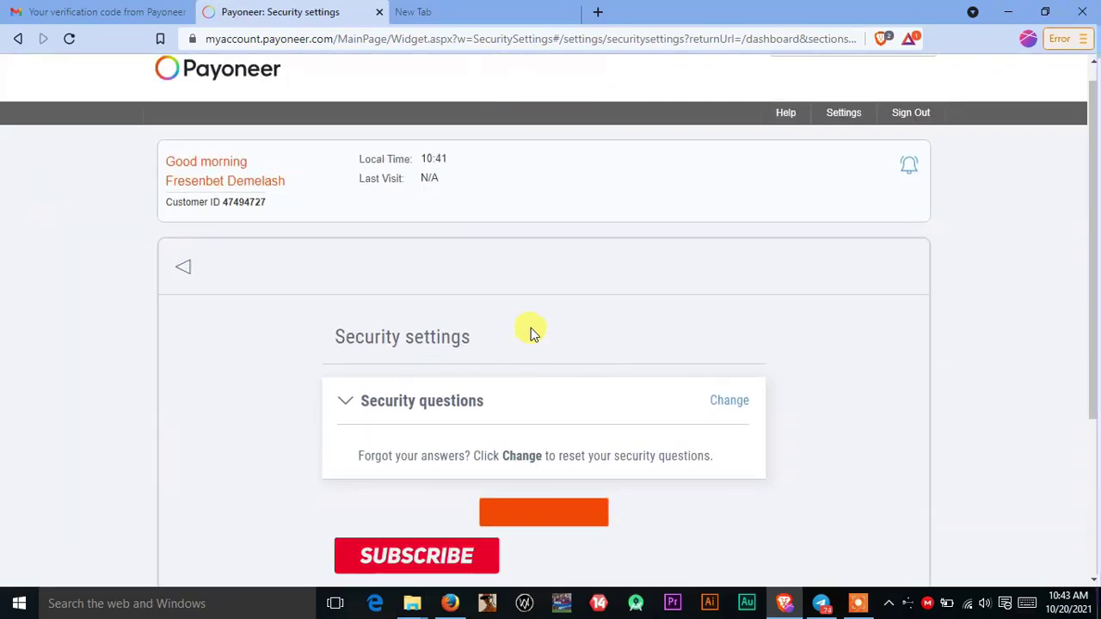
{"action": "scroll", "coordinate": [536, 333], "scroll_direction": "up", "scroll_amount": 1}
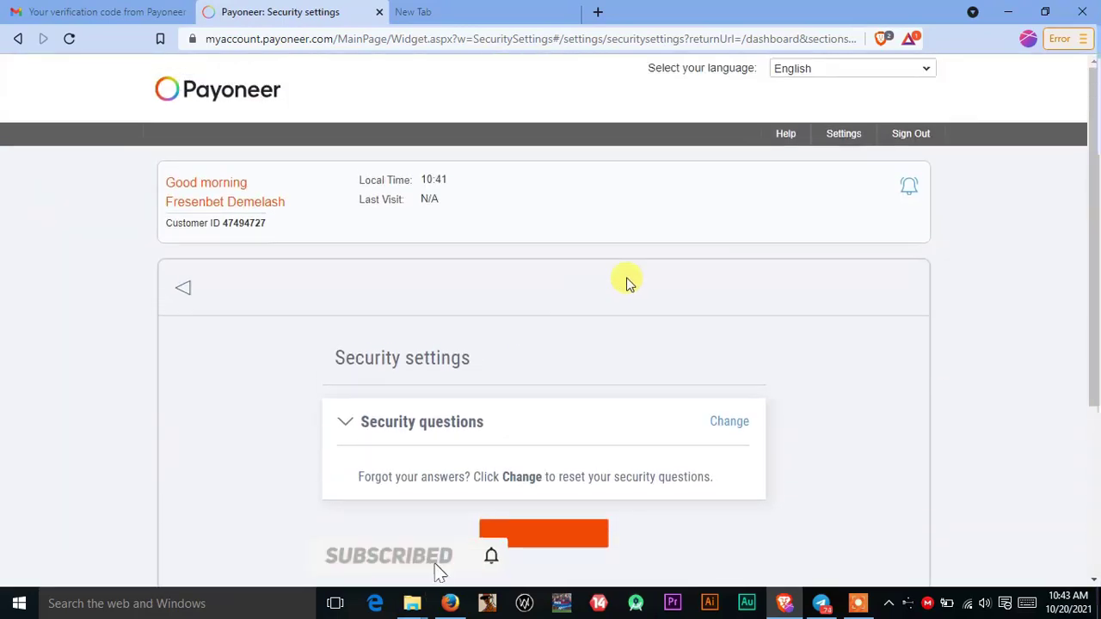
{"action": "left_click", "coordinate": [536, 539]}
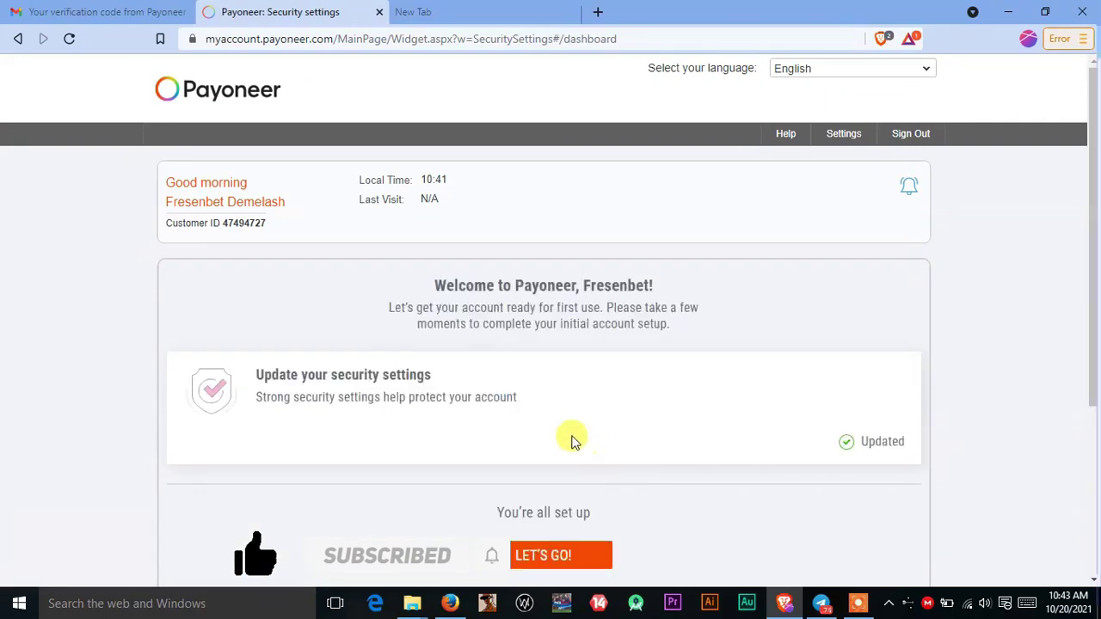
{"action": "scroll", "coordinate": [574, 441], "scroll_direction": "down", "scroll_amount": 1}
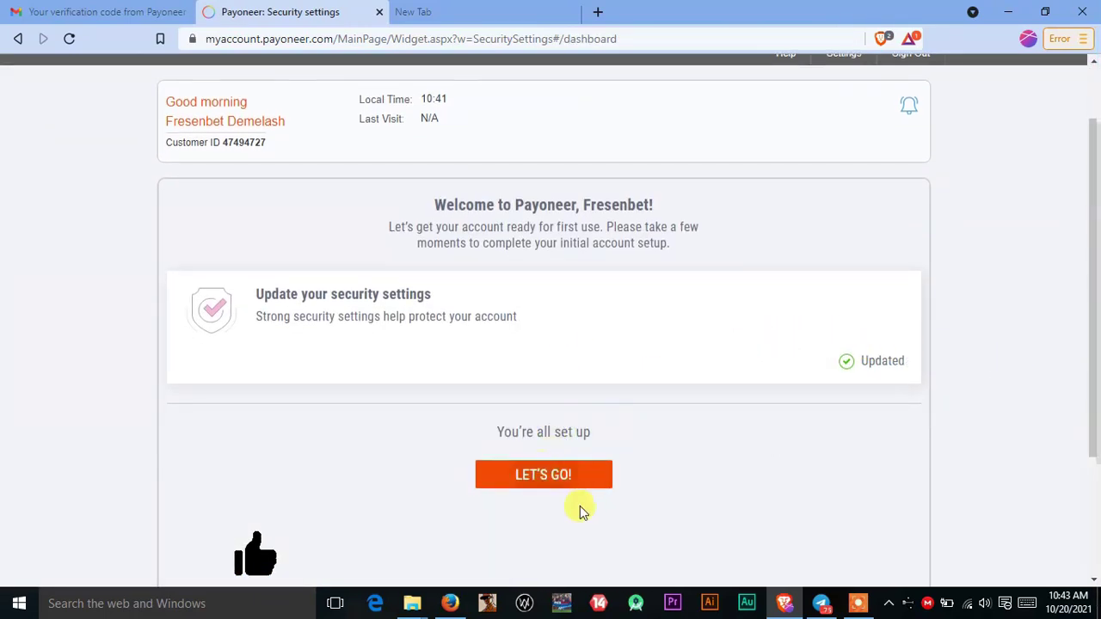
Step: Finish setup with LET'S GO! and look over the My Account dashboard
{"action": "left_click", "coordinate": [555, 479]}
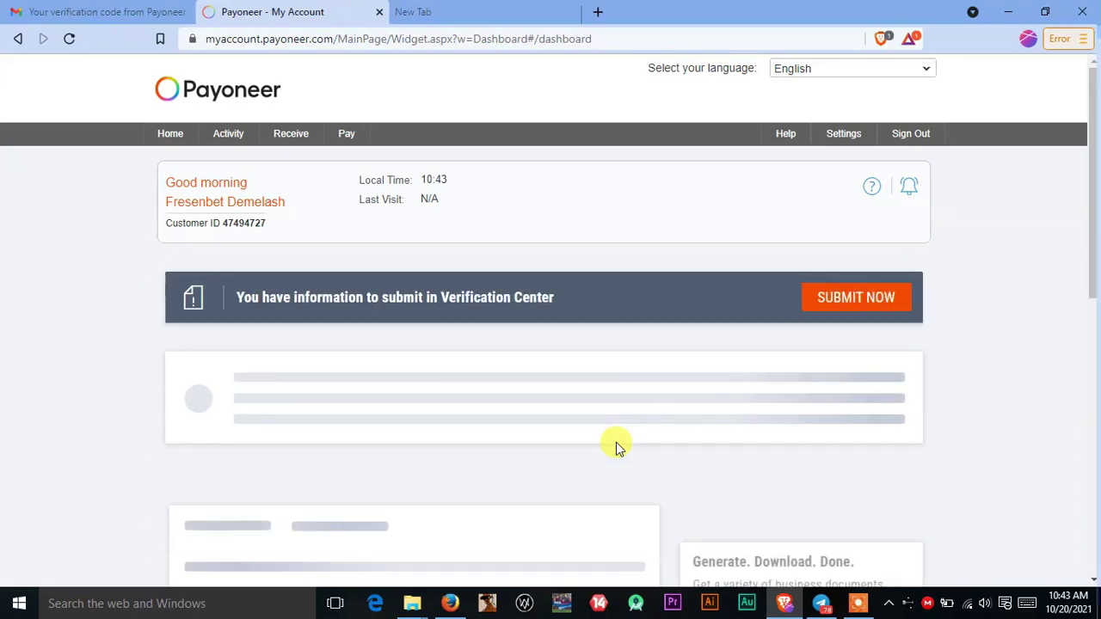
{"action": "scroll", "coordinate": [340, 363], "scroll_direction": "down", "scroll_amount": 4}
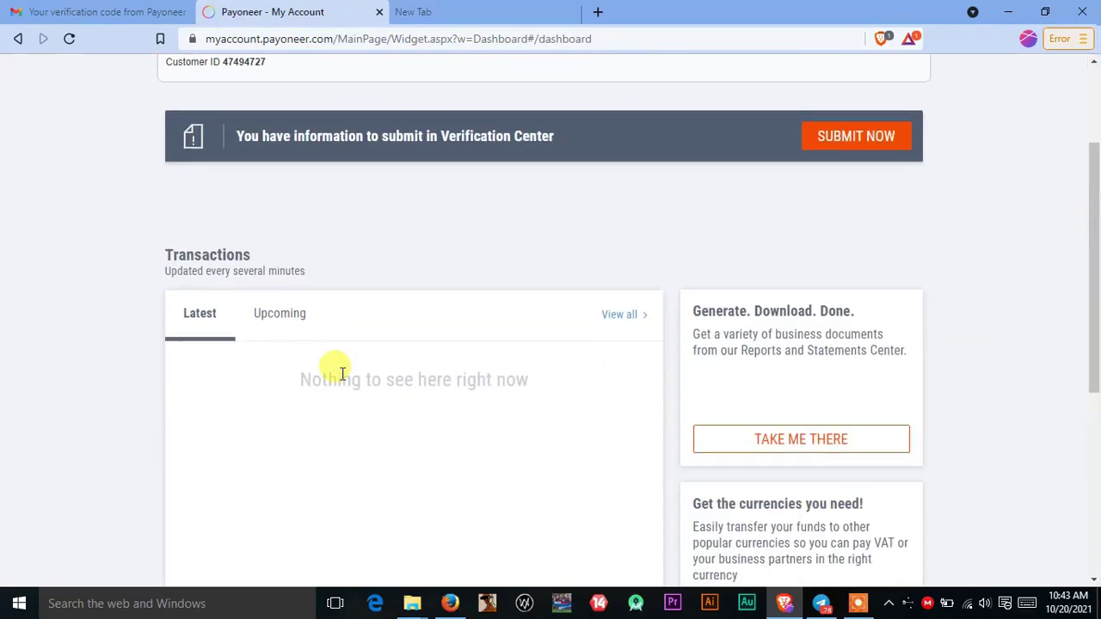
{"action": "scroll", "coordinate": [432, 508], "scroll_direction": "down", "scroll_amount": 1}
{"action": "scroll", "coordinate": [697, 551], "scroll_direction": "up", "scroll_amount": 5}
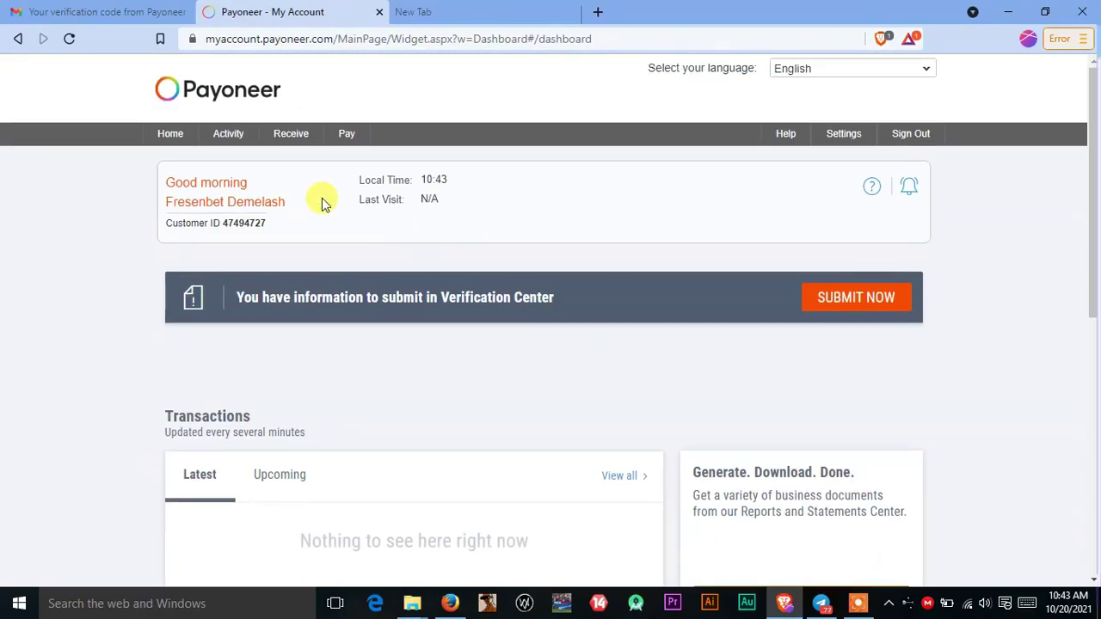
{"action": "scroll", "coordinate": [319, 201], "scroll_direction": "down", "scroll_amount": 7}
{"action": "scroll", "coordinate": [421, 325], "scroll_direction": "up", "scroll_amount": 7}
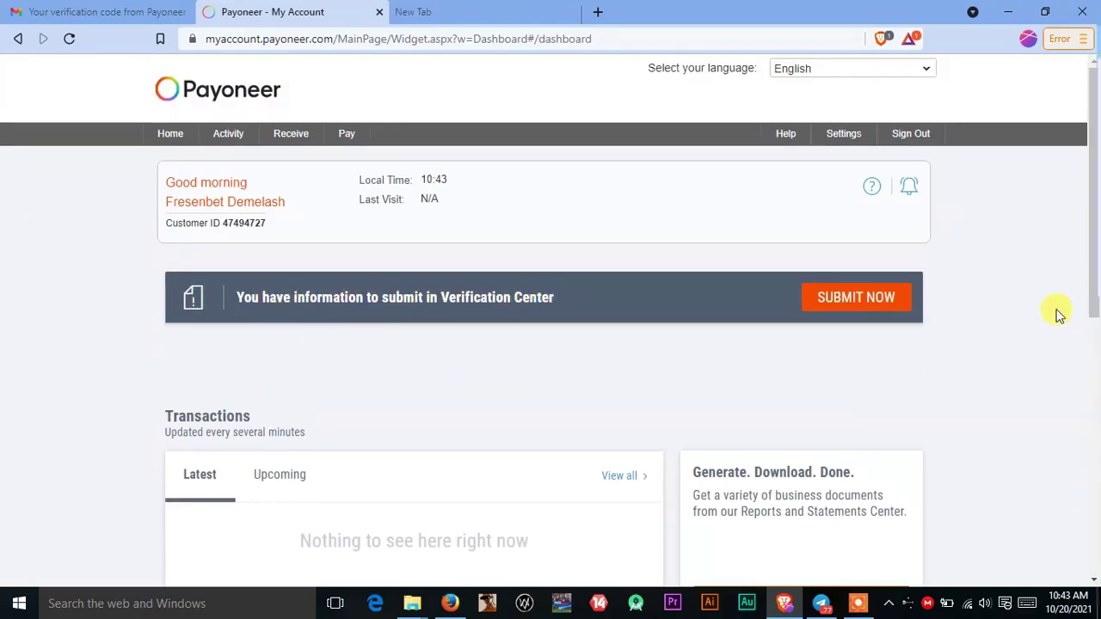
Step: Open the Update address form and autofill Address line 1 from the saved address suggestion
{"action": "left_click", "coordinate": [840, 308]}
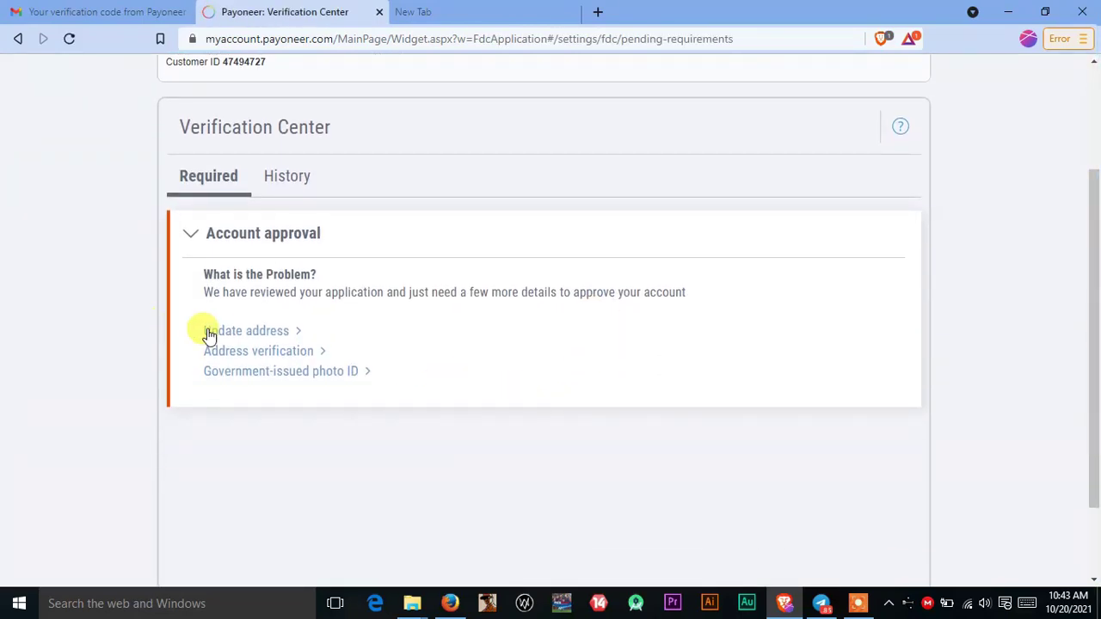
{"action": "left_click", "coordinate": [258, 331]}
{"action": "left_click", "coordinate": [422, 318]}
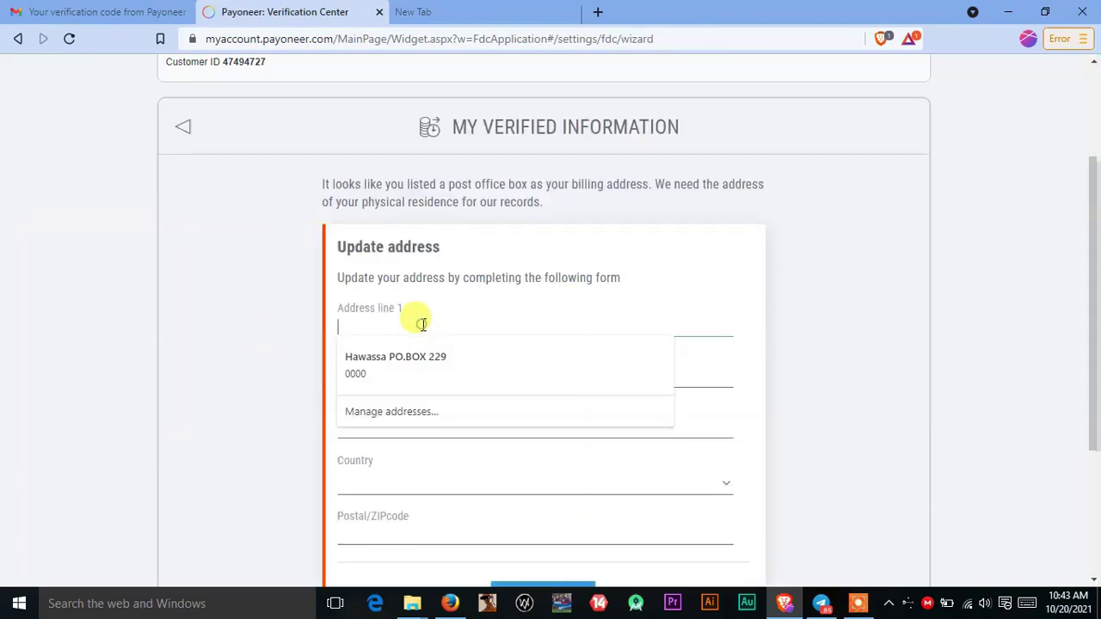
{"action": "left_click", "coordinate": [404, 379]}
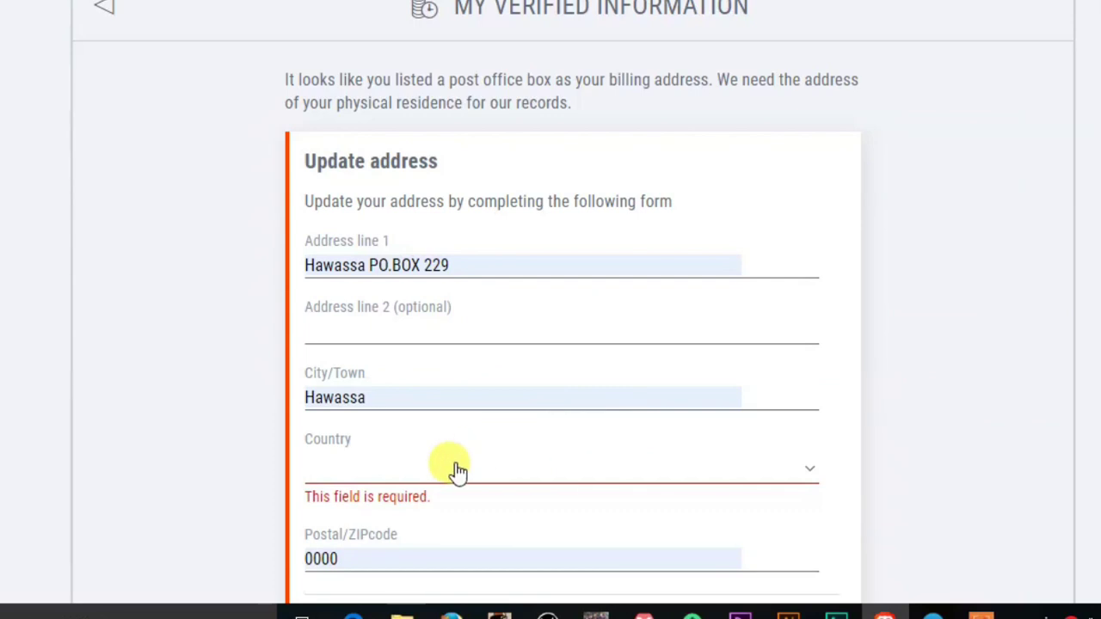
Step: Set Country to Ethiopia and submit the address form
{"action": "left_click", "coordinate": [454, 487]}
{"action": "scroll", "coordinate": [459, 506], "scroll_direction": "down", "scroll_amount": 3}
{"action": "scroll", "coordinate": [482, 499], "scroll_direction": "down", "scroll_amount": 1}
{"action": "type", "text": "eth"}
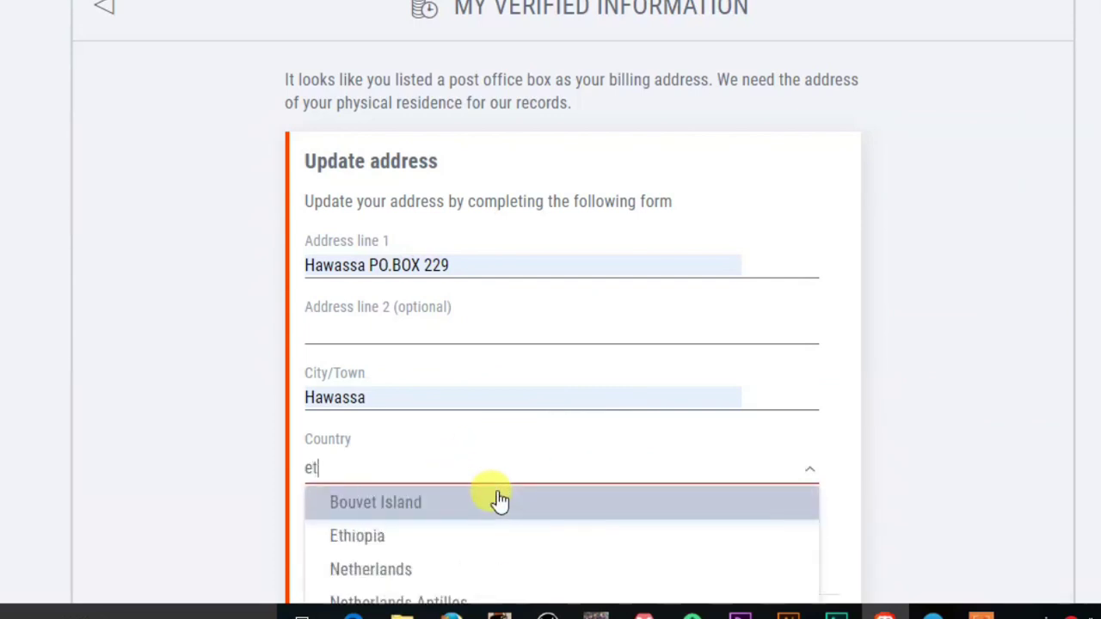
{"action": "left_click", "coordinate": [500, 501]}
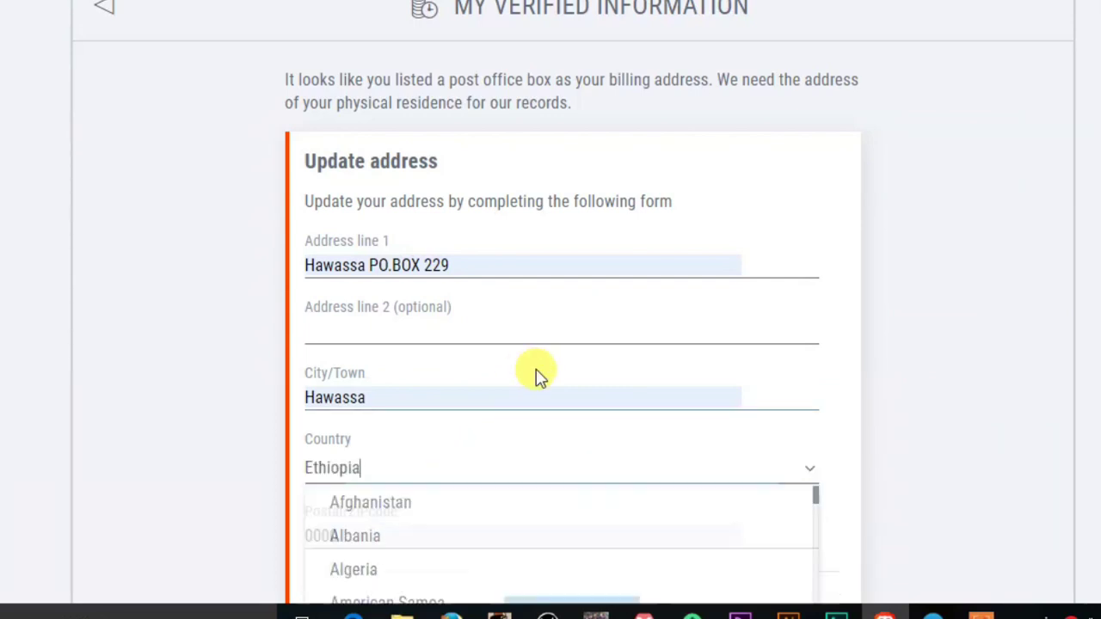
{"action": "scroll", "coordinate": [831, 274], "scroll_direction": "down", "scroll_amount": 3}
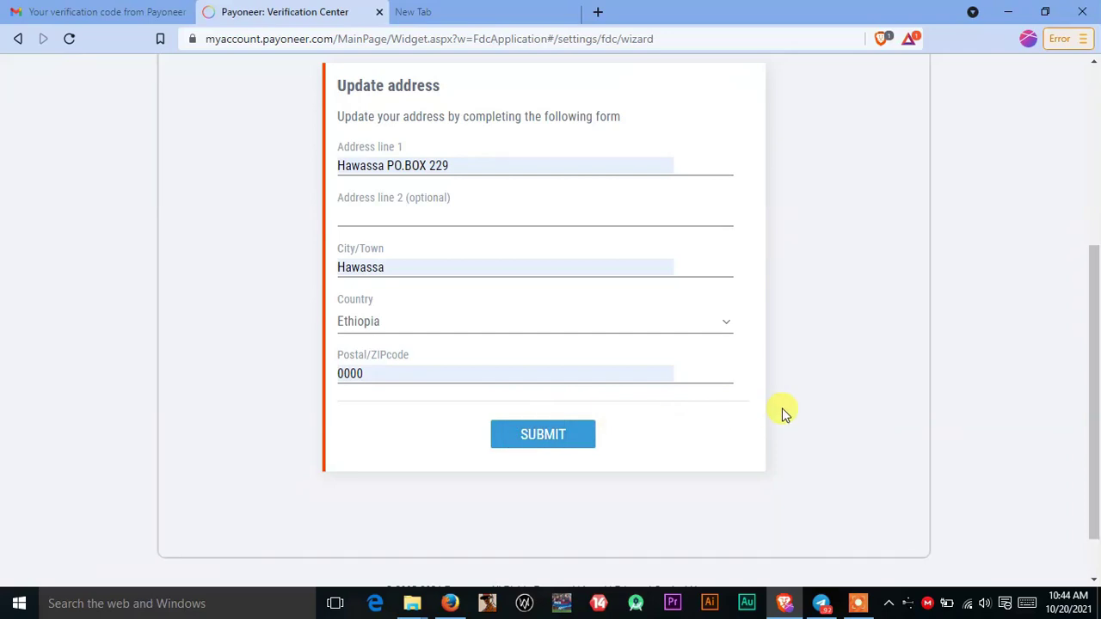
{"action": "scroll", "coordinate": [782, 413], "scroll_direction": "up", "scroll_amount": 2}
{"action": "scroll", "coordinate": [783, 413], "scroll_direction": "down", "scroll_amount": 1}
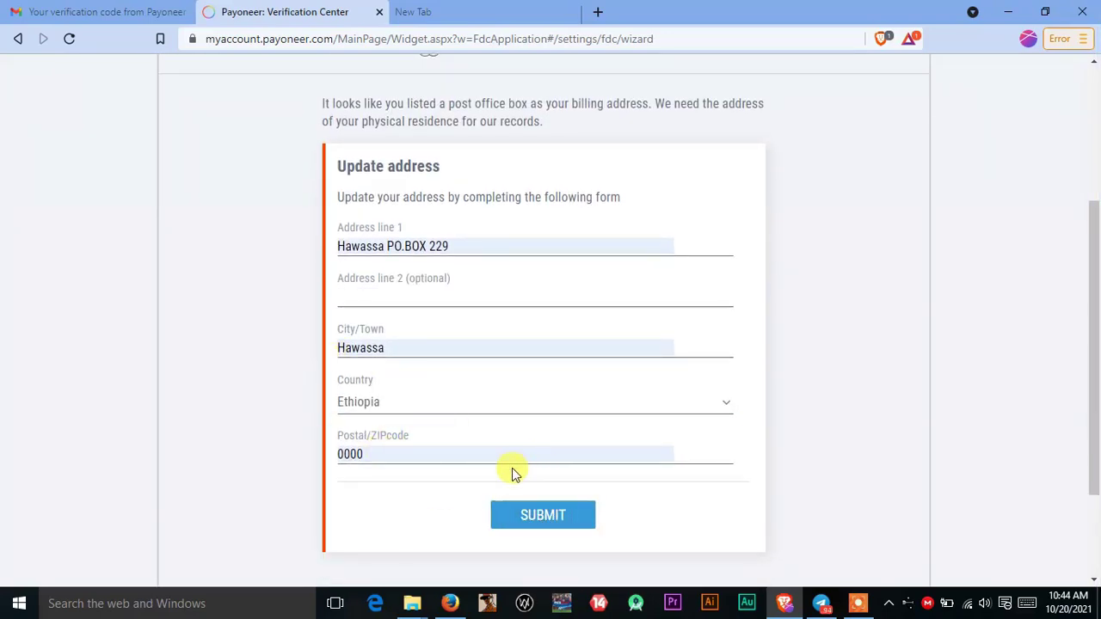
{"action": "left_click", "coordinate": [555, 520]}
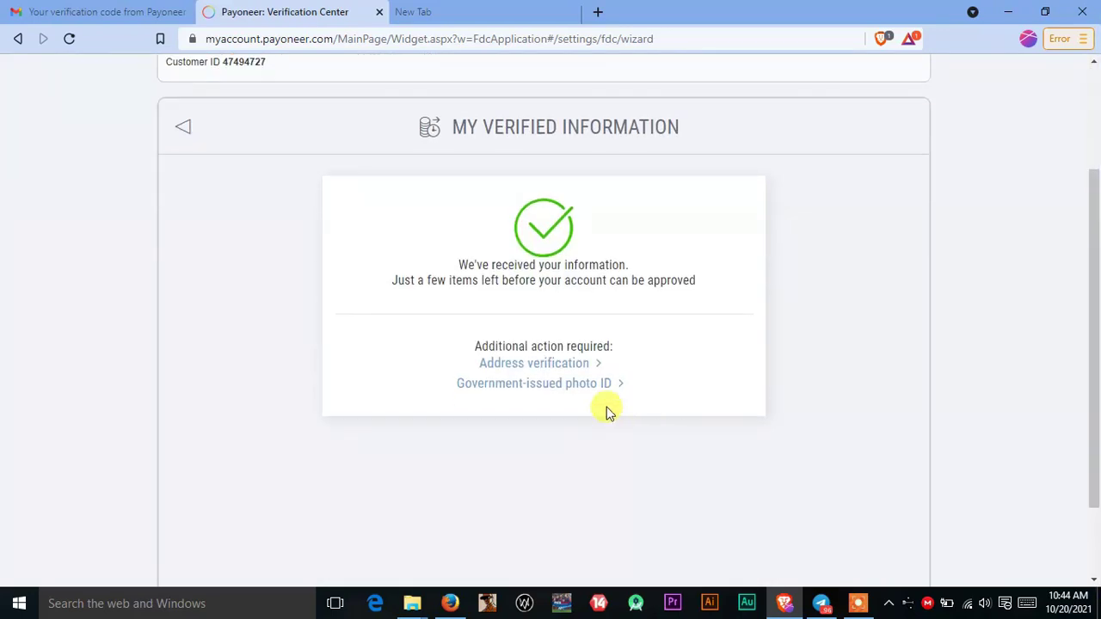
Step: Open the Address verification form and choose Bank document as the proof type
{"action": "scroll", "coordinate": [611, 369], "scroll_direction": "up", "scroll_amount": 1}
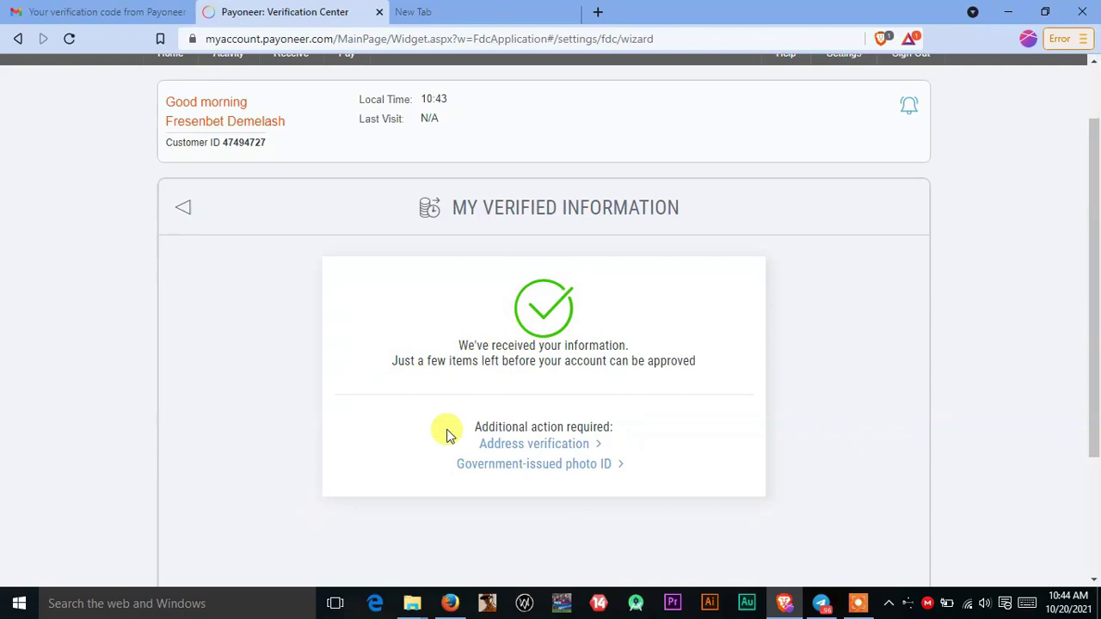
{"action": "left_click", "coordinate": [564, 447]}
{"action": "scroll", "coordinate": [558, 446], "scroll_direction": "down", "scroll_amount": 3}
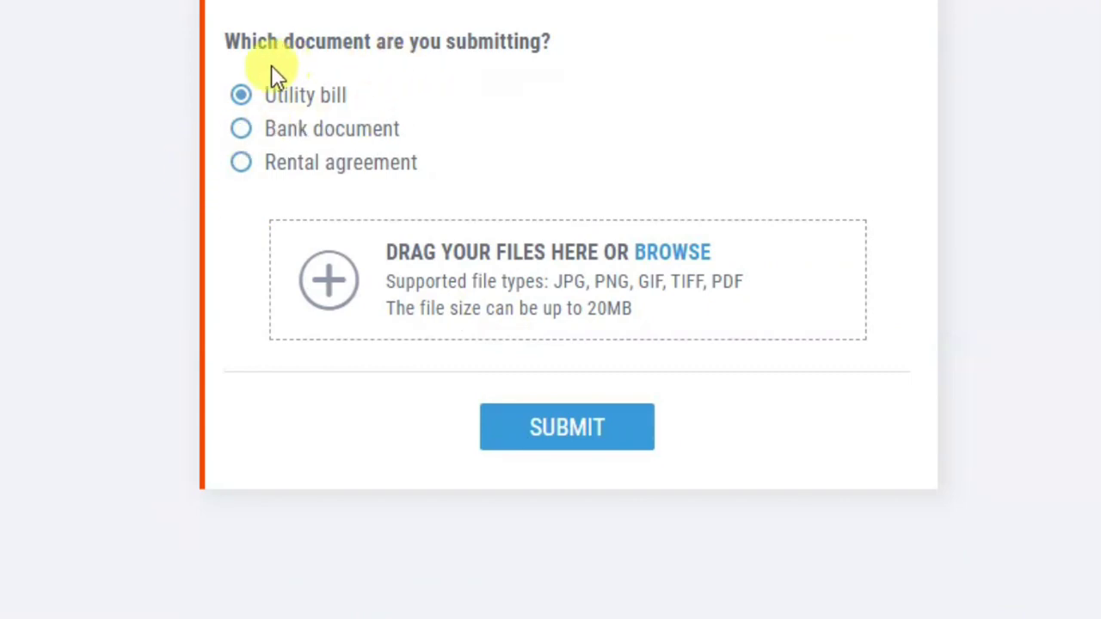
{"action": "scroll", "coordinate": [272, 196], "scroll_direction": "up", "scroll_amount": 1}
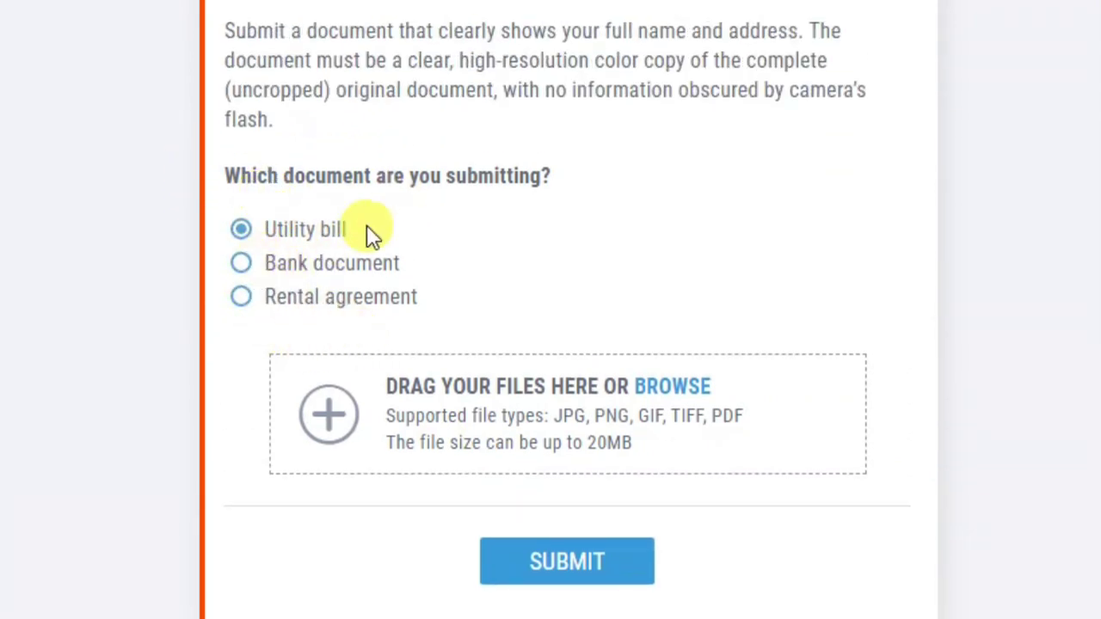
{"action": "left_click", "coordinate": [243, 264]}
{"action": "scroll", "coordinate": [381, 319], "scroll_direction": "down", "scroll_amount": 3}
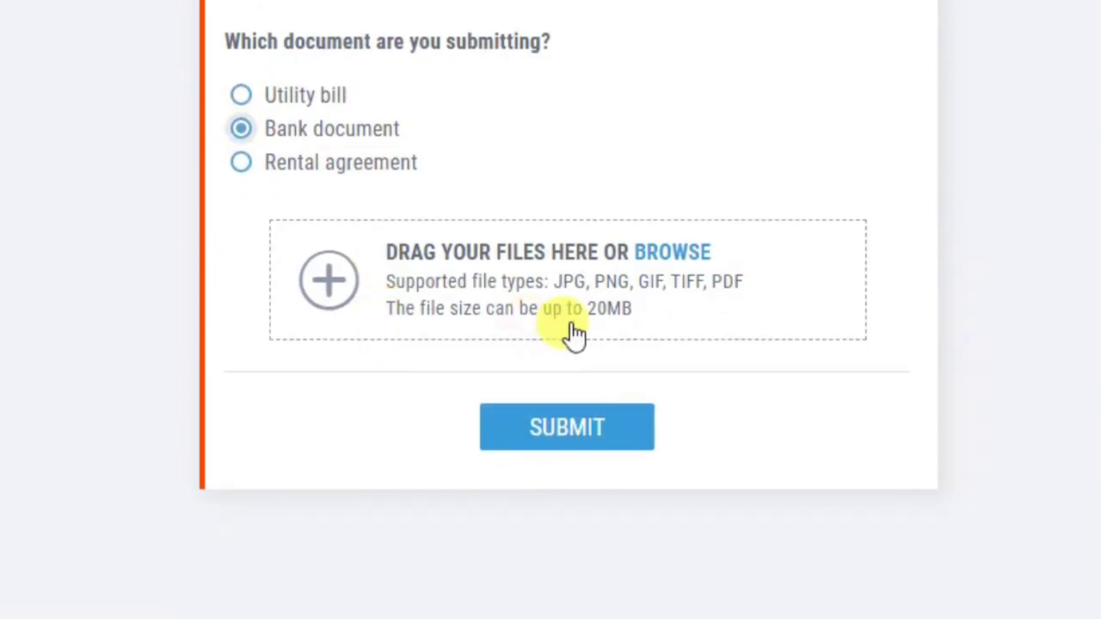
Step: Attach bank.jpg from Telegram Desktop > Payoneer and submit it
{"action": "left_click", "coordinate": [324, 281]}
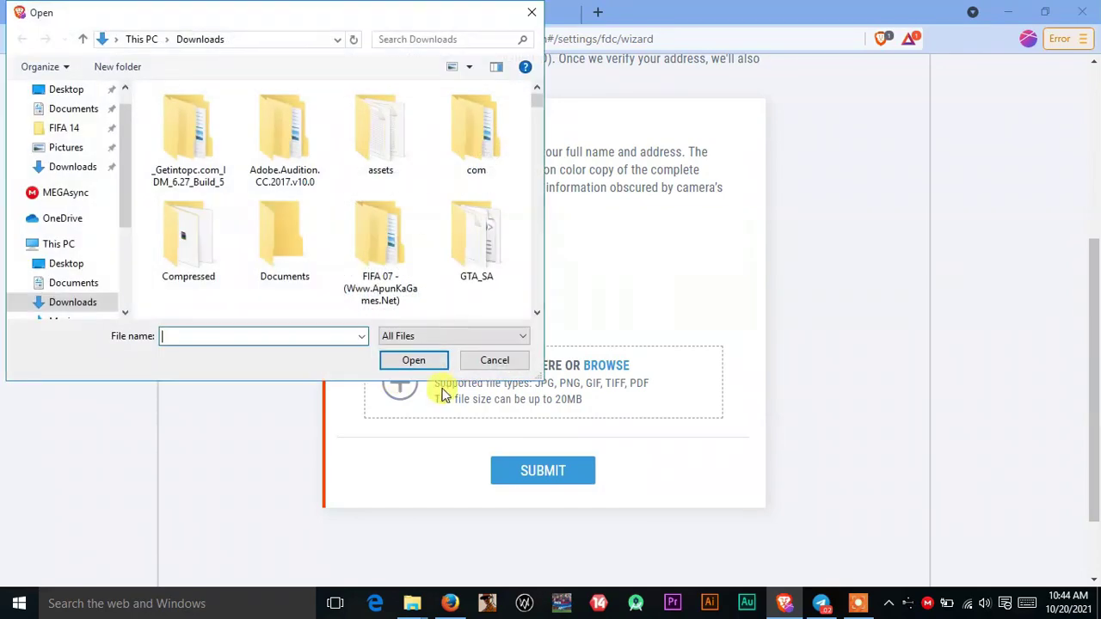
{"action": "scroll", "coordinate": [344, 241], "scroll_direction": "down", "scroll_amount": 5}
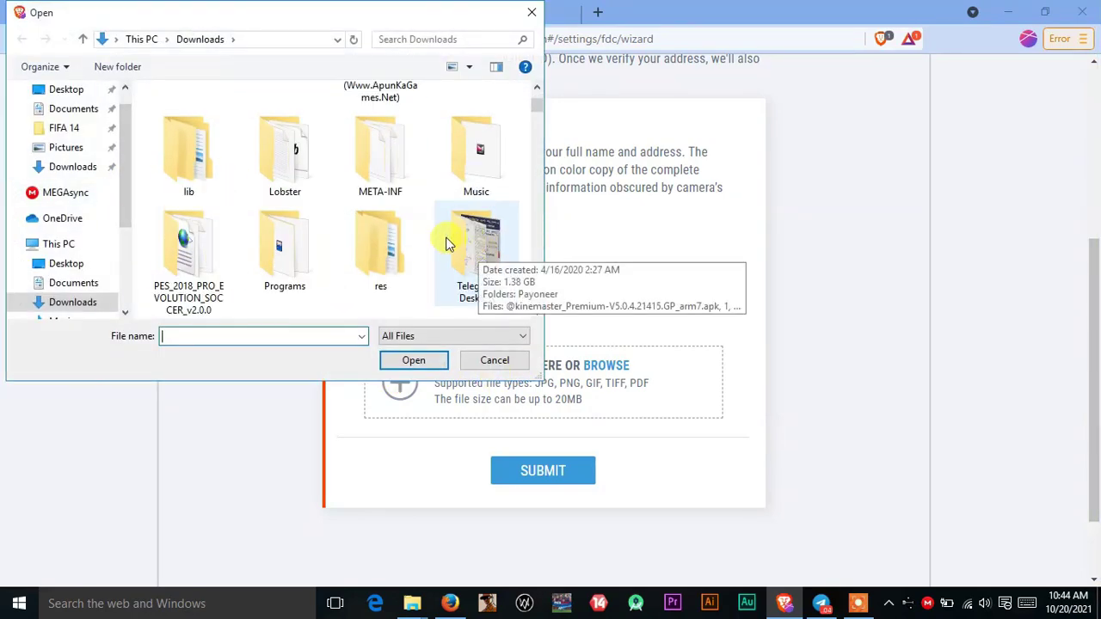
{"action": "double_click", "coordinate": [447, 245]}
{"action": "double_click", "coordinate": [182, 146]}
{"action": "left_click", "coordinate": [204, 129]}
{"action": "left_click", "coordinate": [420, 362]}
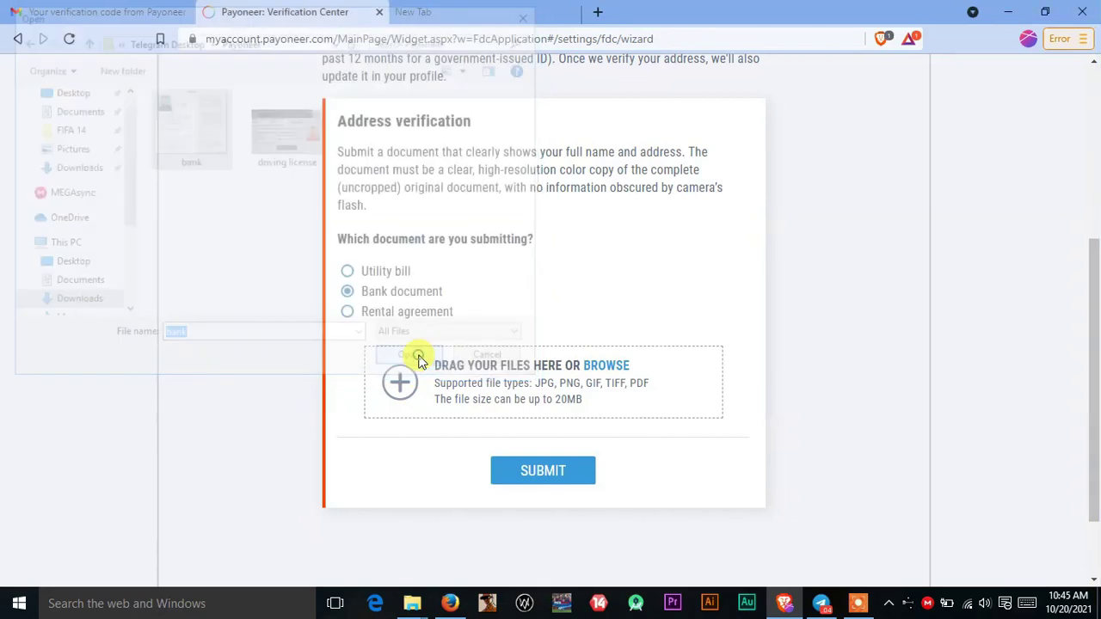
{"action": "left_click", "coordinate": [555, 474]}
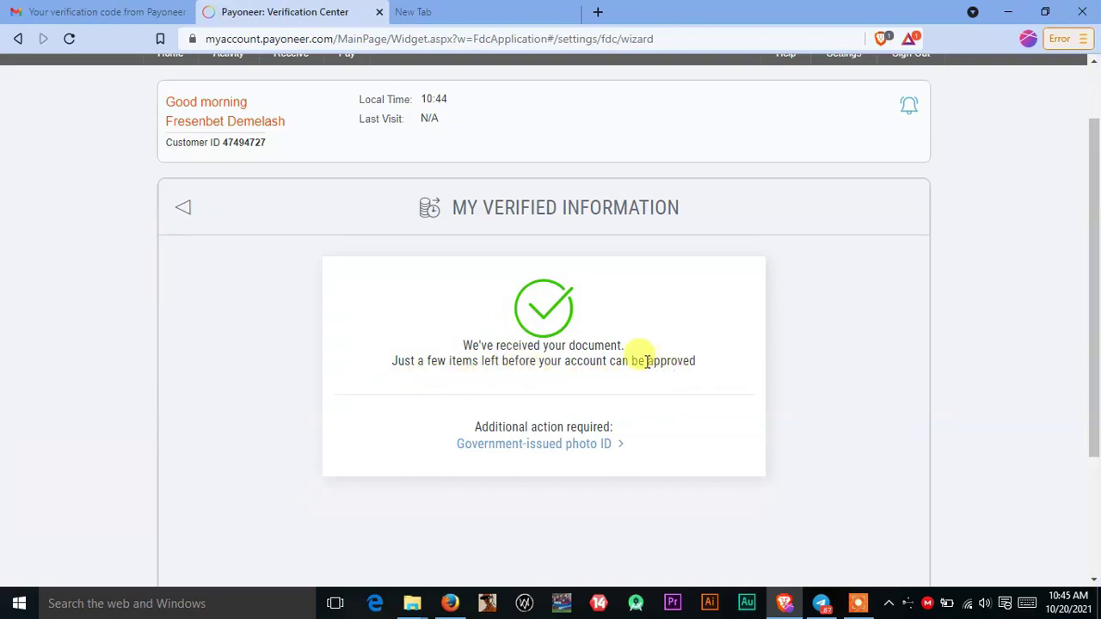
Step: Open the Government-issued photo ID form, choose National ID, and keep Ethiopia as nationality
{"action": "left_click", "coordinate": [592, 451]}
{"action": "scroll", "coordinate": [590, 450], "scroll_direction": "down", "scroll_amount": 2}
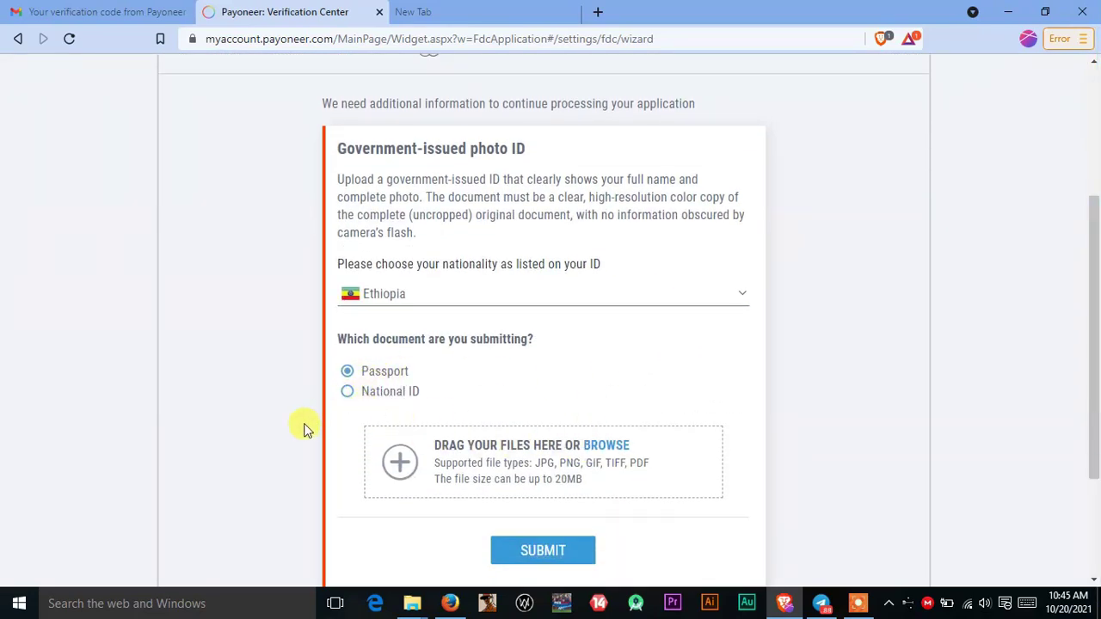
{"action": "left_click", "coordinate": [366, 400]}
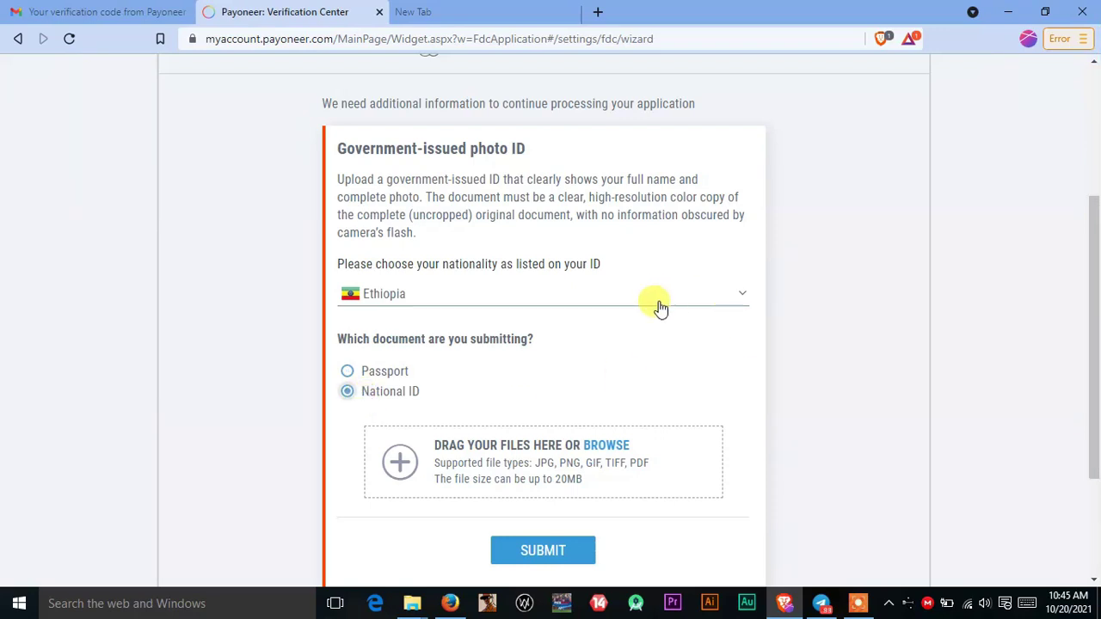
{"action": "left_click", "coordinate": [896, 260]}
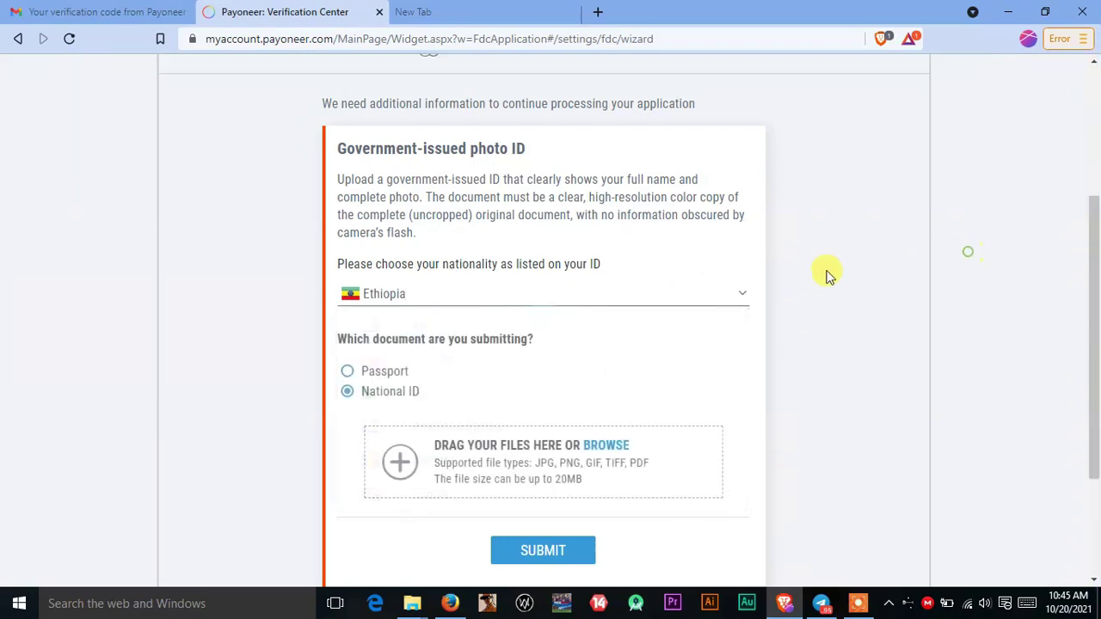
Step: Attach driving license.jpg as the ID image and submit it
{"action": "left_click", "coordinate": [399, 463]}
{"action": "left_click", "coordinate": [284, 142]}
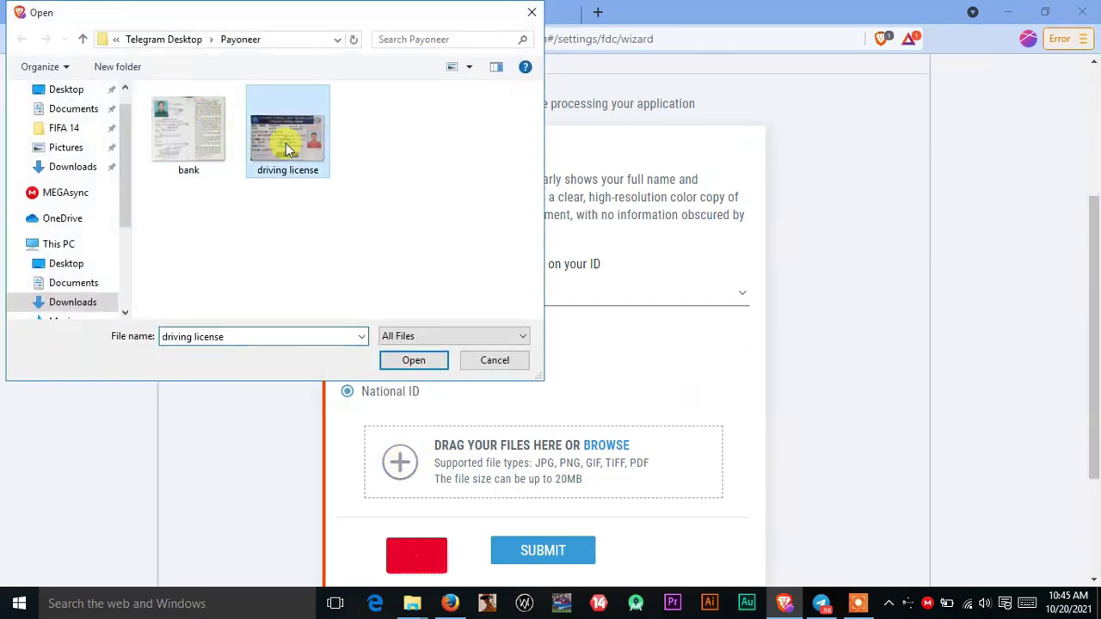
{"action": "left_click", "coordinate": [399, 367]}
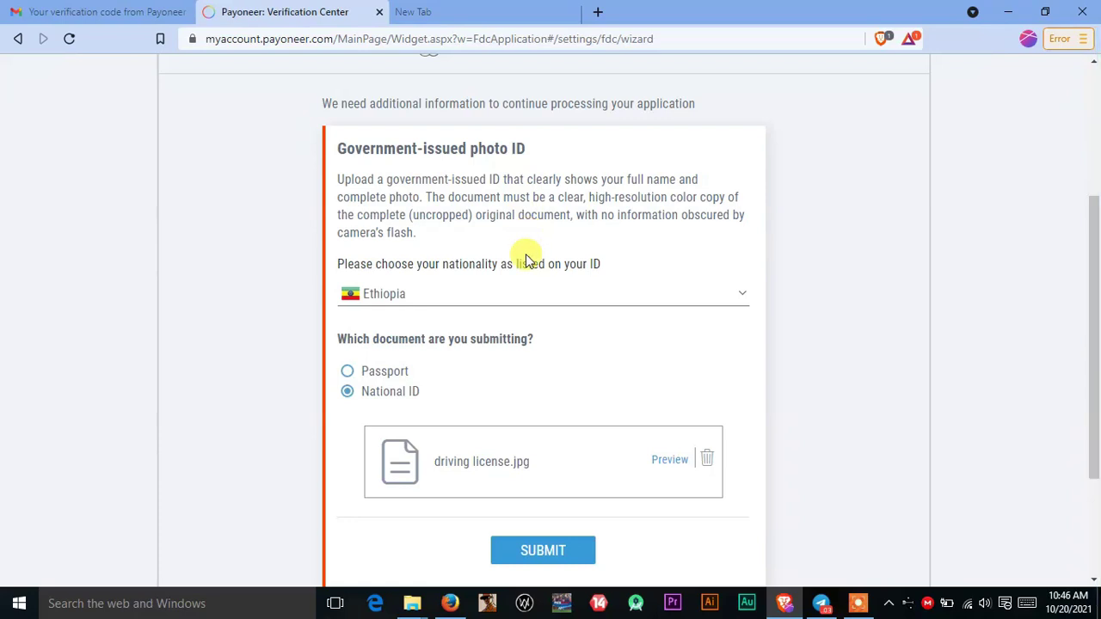
{"action": "left_click", "coordinate": [553, 551]}
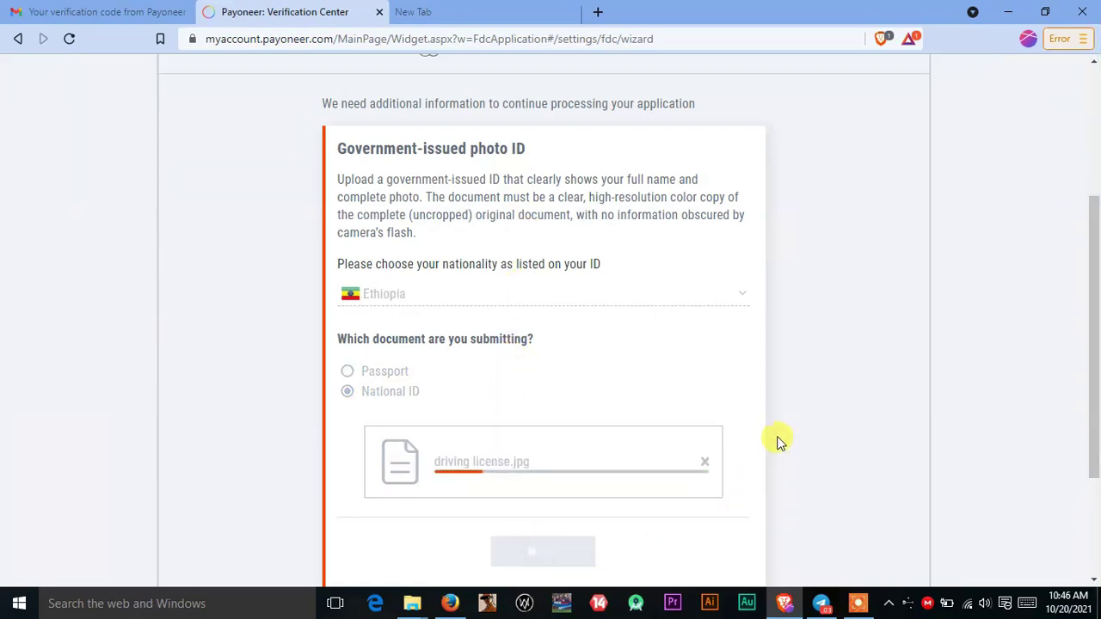
{"action": "scroll", "coordinate": [765, 422], "scroll_direction": "down", "scroll_amount": 2}
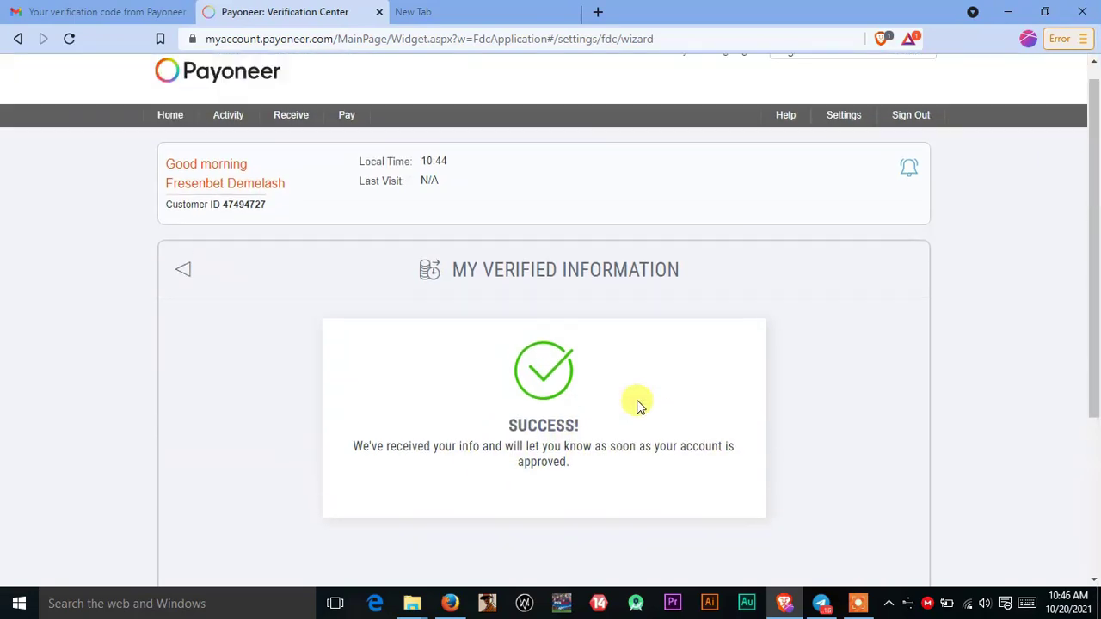
Step: Confirm the Verification Center shows 'No open requirements', then review the Home dashboard without transactions
{"action": "left_click", "coordinate": [181, 285]}
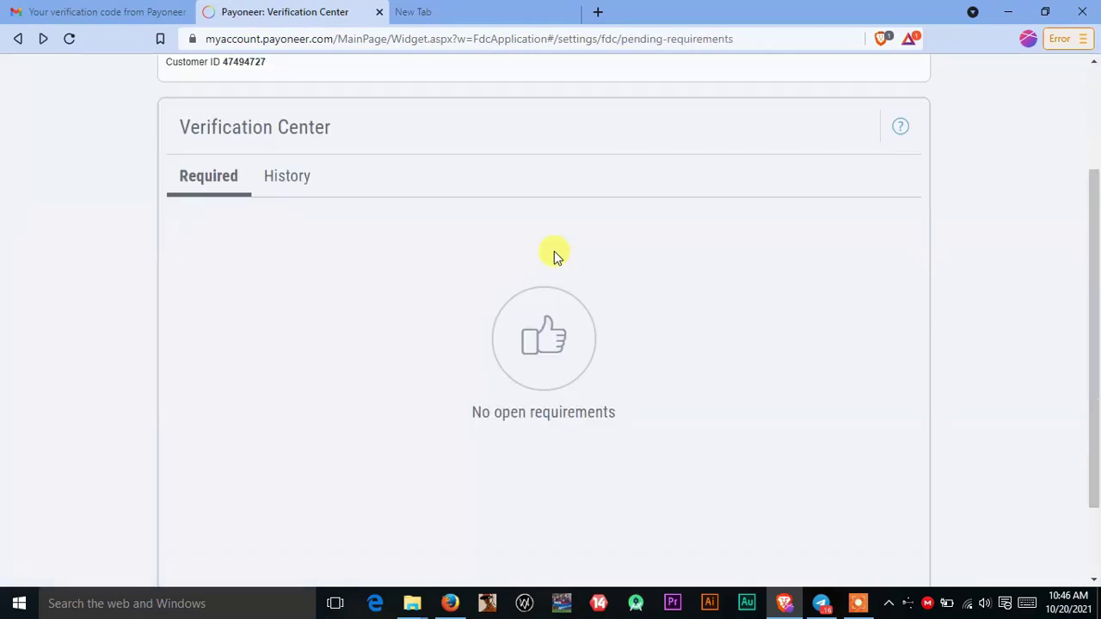
{"action": "scroll", "coordinate": [886, 284], "scroll_direction": "up", "scroll_amount": 2}
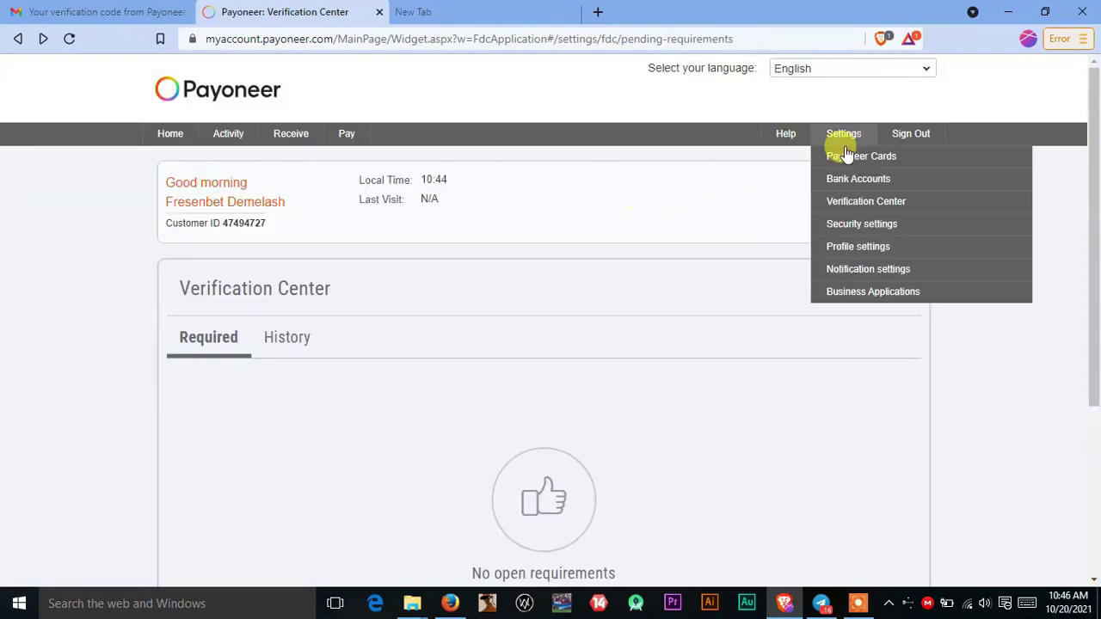
{"action": "left_click", "coordinate": [172, 135]}
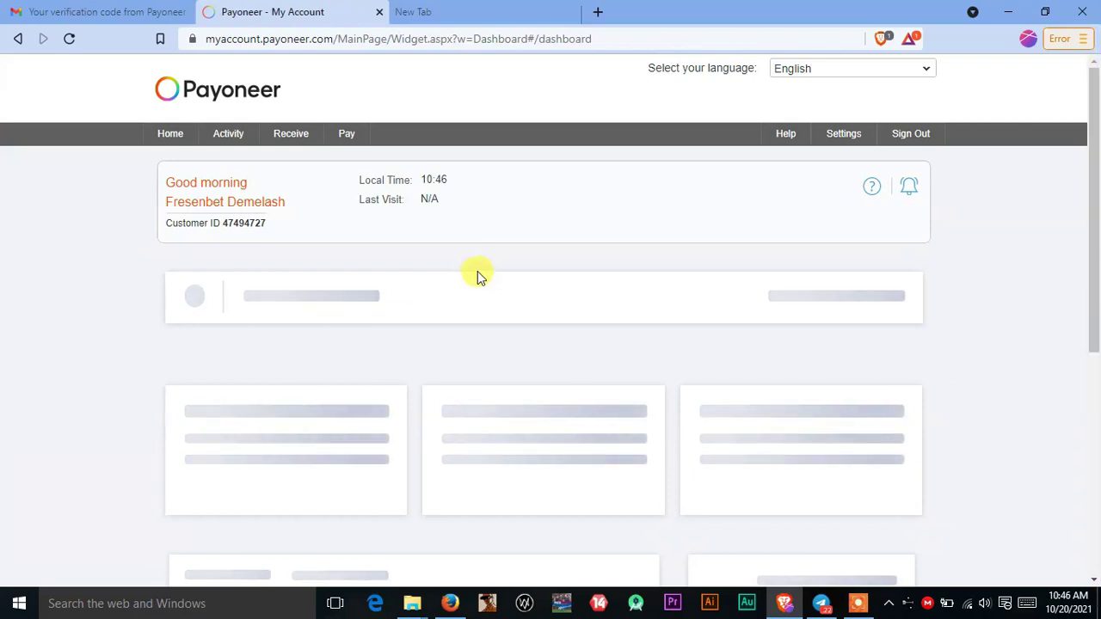
{"action": "scroll", "coordinate": [1076, 255], "scroll_direction": "down", "scroll_amount": 2}
{"action": "scroll", "coordinate": [639, 268], "scroll_direction": "up", "scroll_amount": 2}
{"action": "scroll", "coordinate": [639, 269], "scroll_direction": "down", "scroll_amount": 1}
{"action": "scroll", "coordinate": [794, 295], "scroll_direction": "down", "scroll_amount": 3}
{"action": "scroll", "coordinate": [799, 296], "scroll_direction": "up", "scroll_amount": 4}
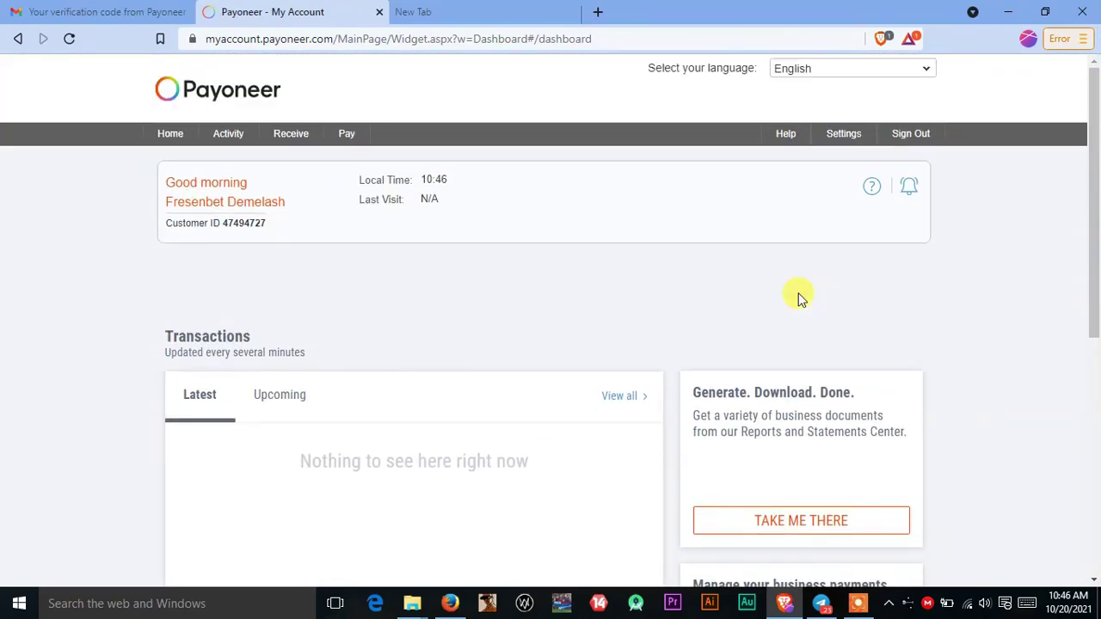
{"action": "scroll", "coordinate": [509, 274], "scroll_direction": "down", "scroll_amount": 1}
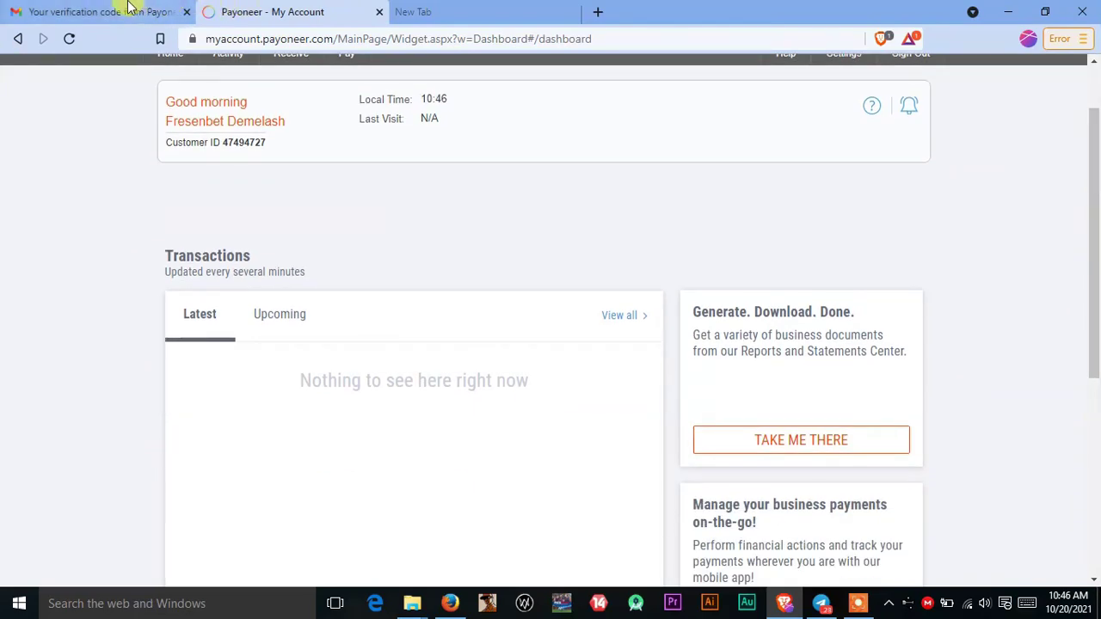
Step: Glance at the Gmail inbox, then switch back to the Payoneer account dashboard
{"action": "left_click", "coordinate": [135, 10]}
{"action": "left_click", "coordinate": [227, 124]}
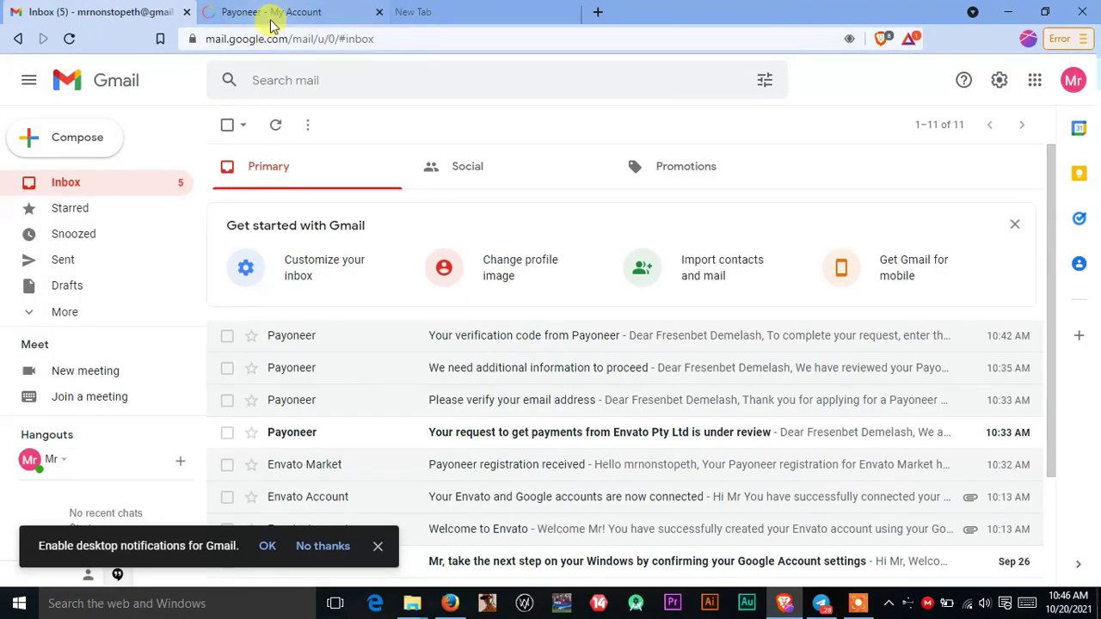
{"action": "left_click", "coordinate": [274, 24]}
{"action": "scroll", "coordinate": [511, 322], "scroll_direction": "up", "scroll_amount": 1}
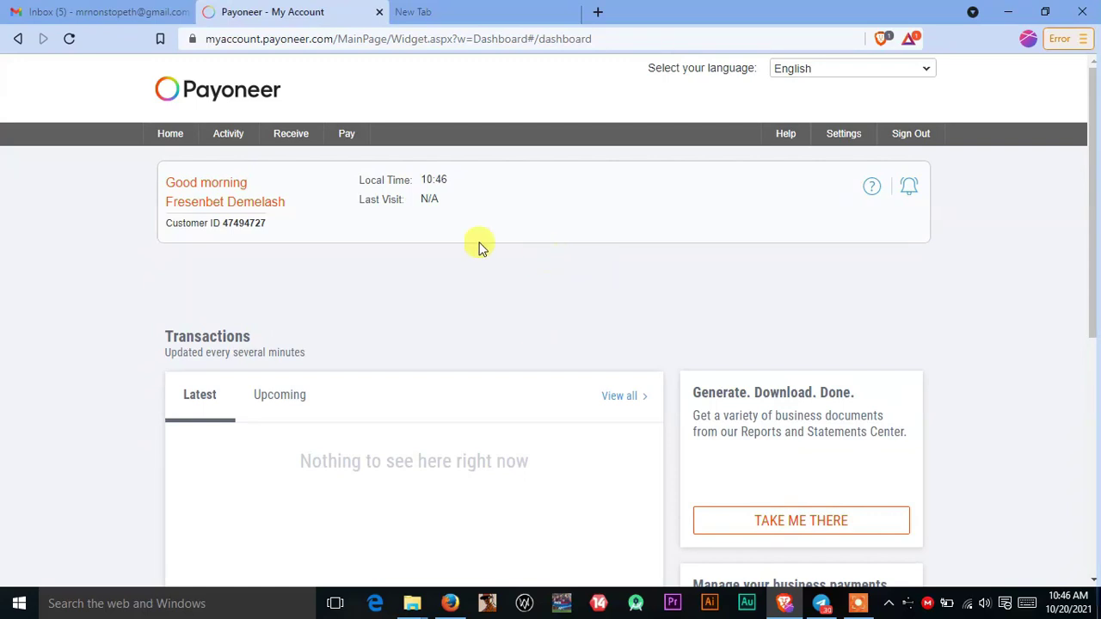
{"action": "mouse_move", "coordinate": [231, 138]}
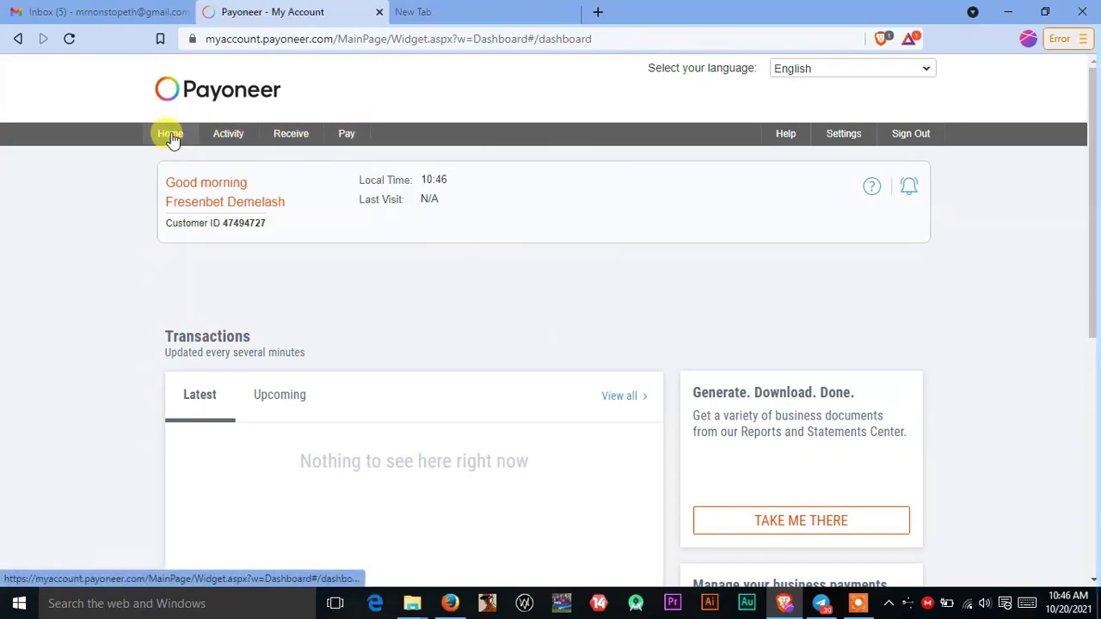
{"action": "mouse_move", "coordinate": [275, 148]}
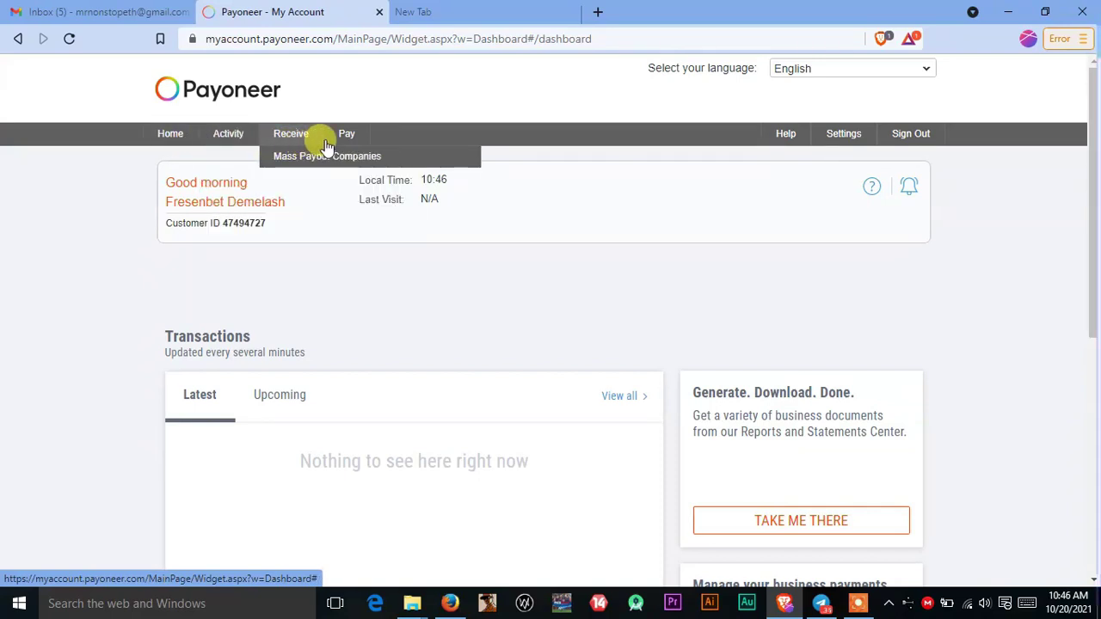
{"action": "mouse_move", "coordinate": [349, 135]}
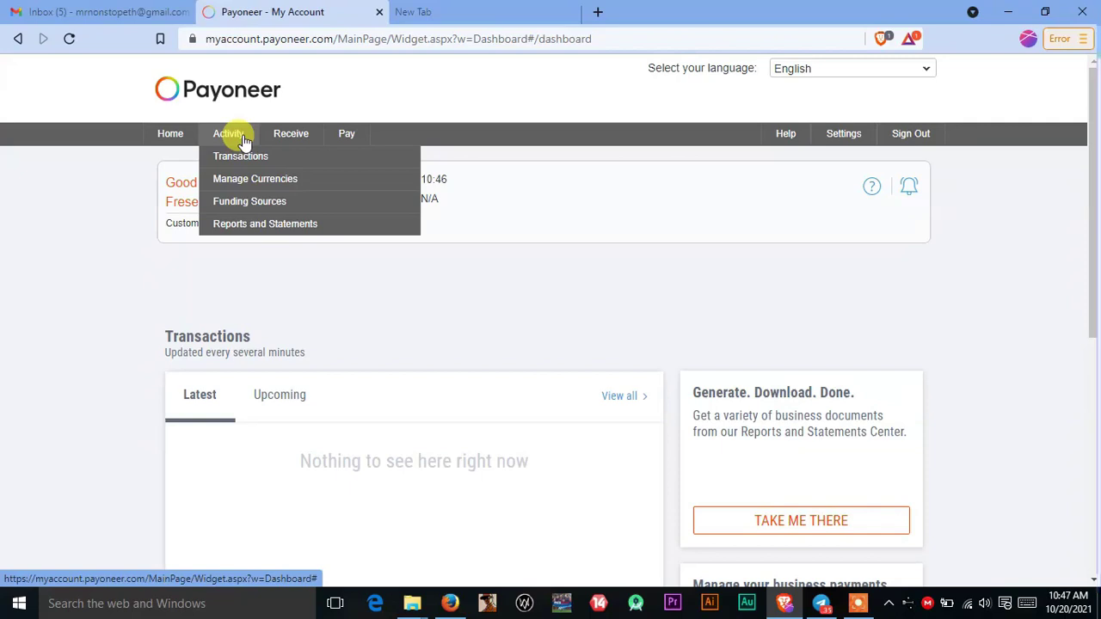